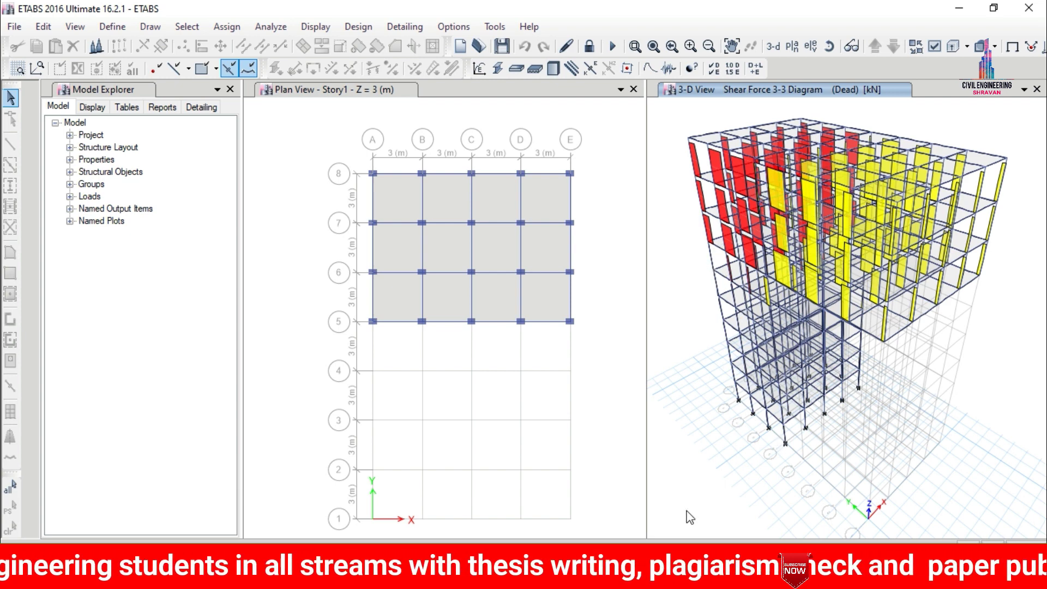
Review the IS 456:2000 concrete frame design preferences and accept them unchanged.
left_click(359, 28)
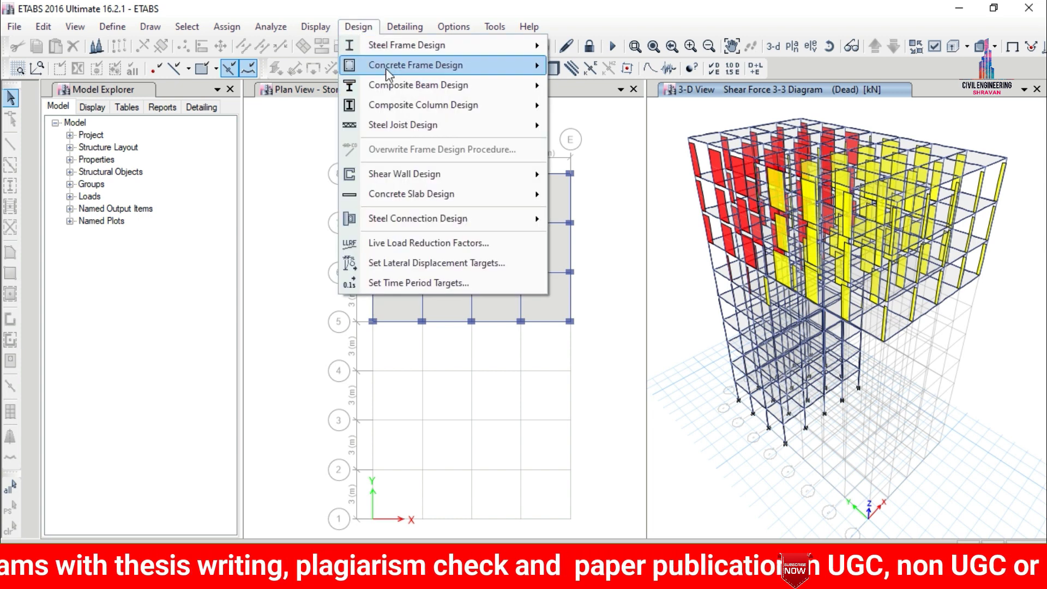
mouse_move(385, 68)
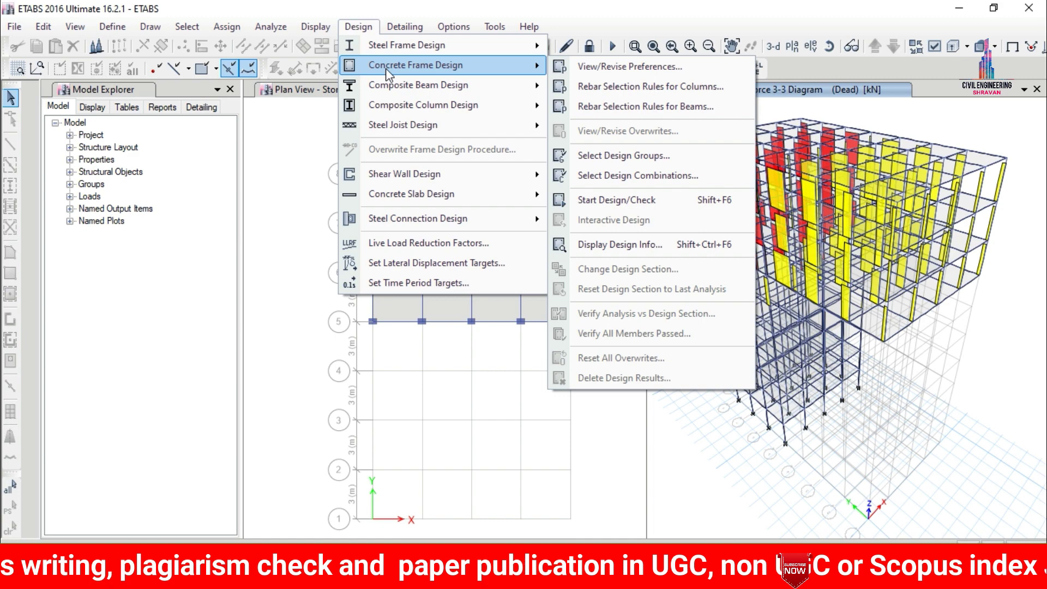
left_click(606, 68)
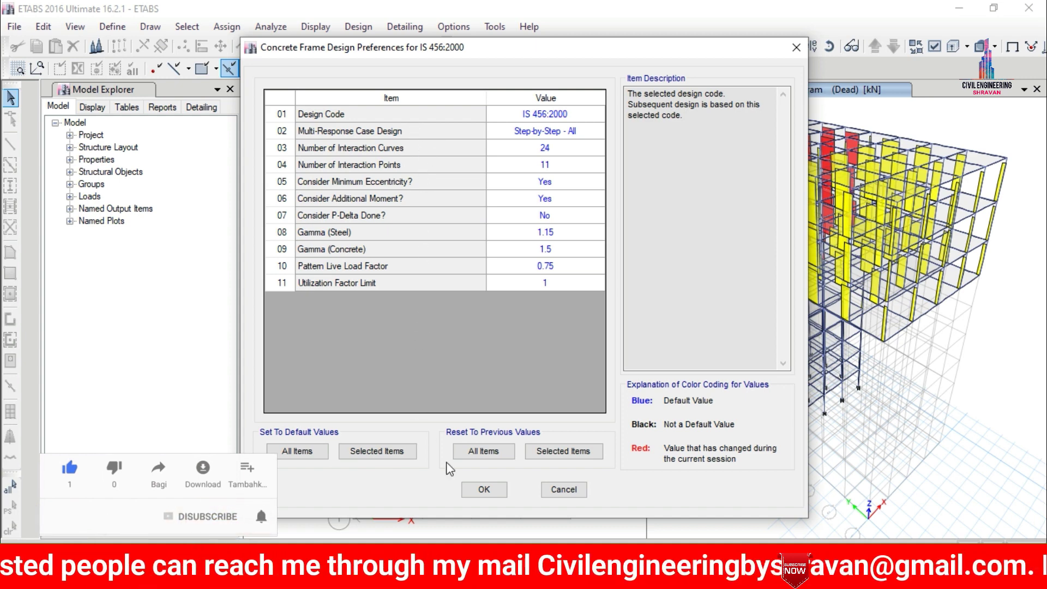
left_click(483, 490)
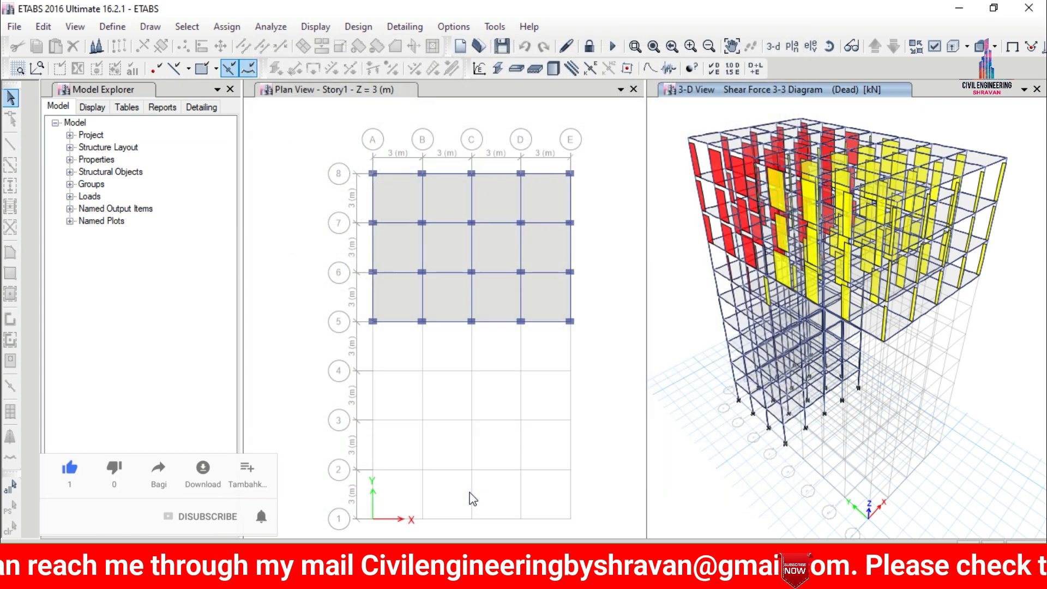
Open Rebar Selection Rules for Columns from the Concrete Frame Design menu.
left_click(351, 31)
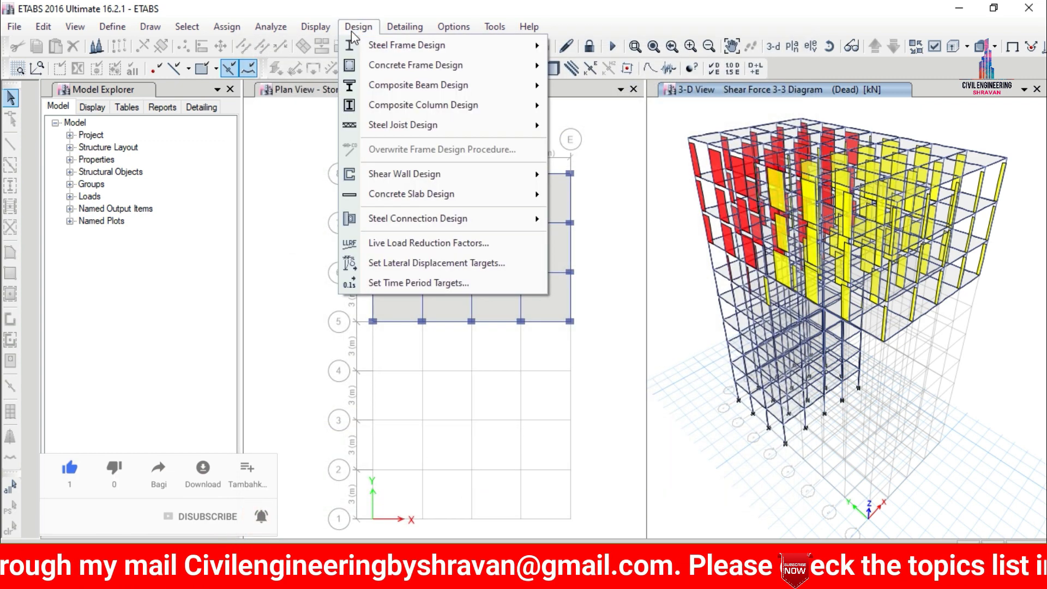
mouse_move(385, 71)
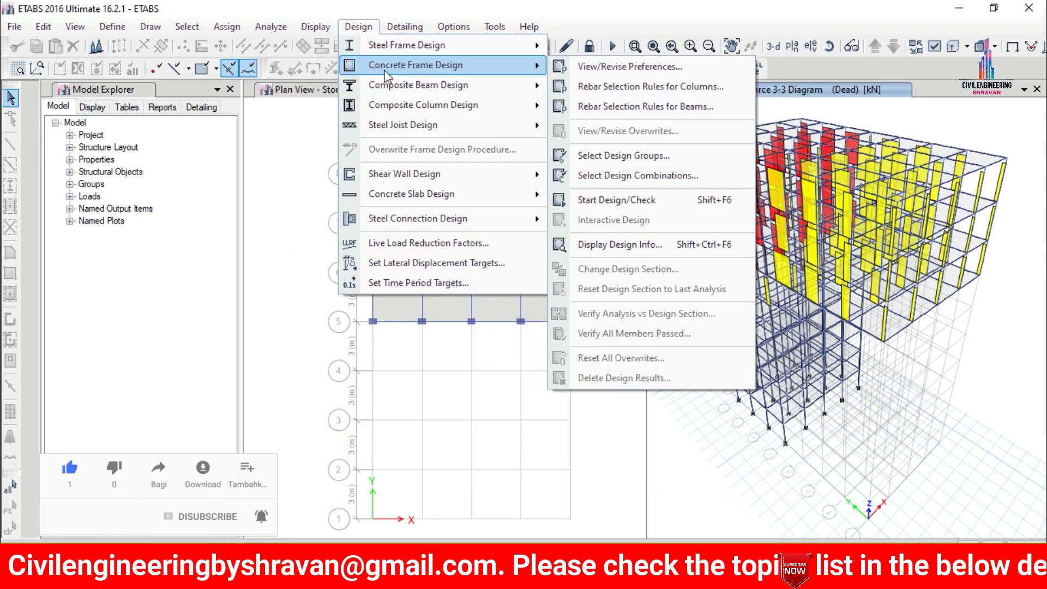
left_click(576, 89)
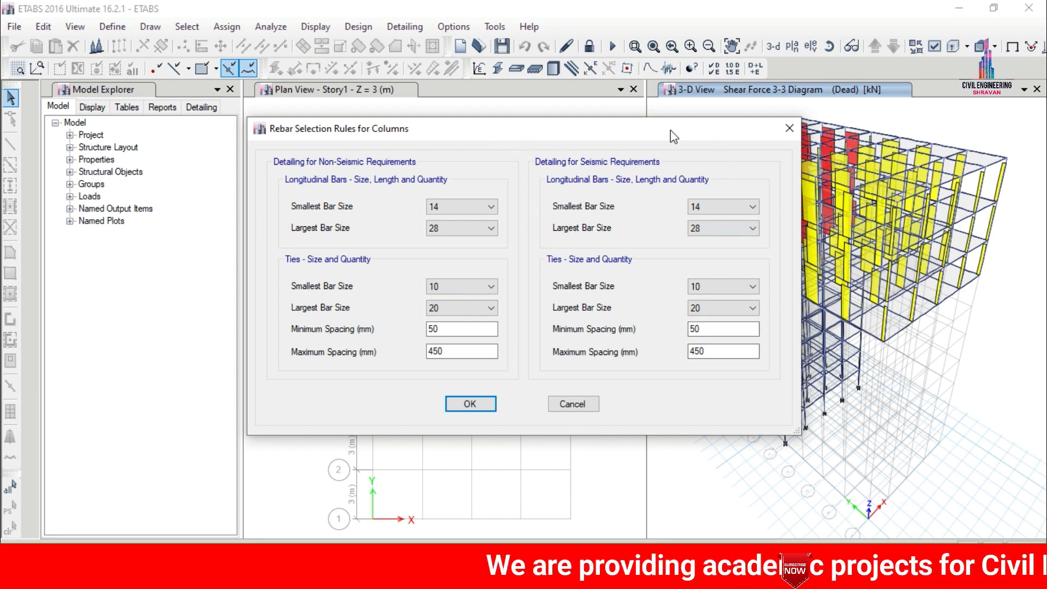
Set the seismic column longitudinal bar sizes to 16 smallest and 20 largest.
left_click(752, 207)
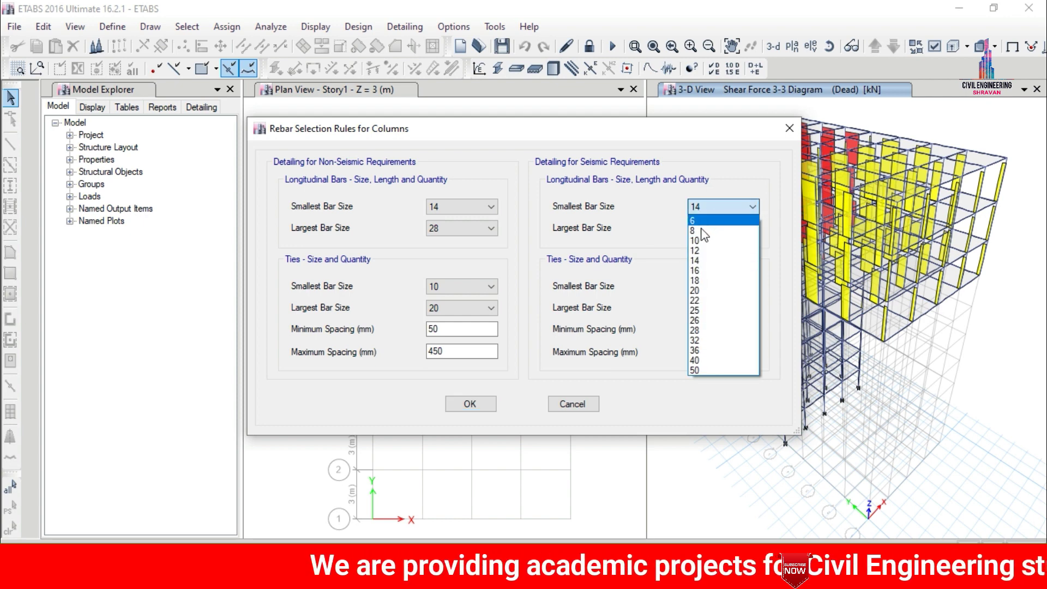
left_click(700, 273)
left_click(747, 228)
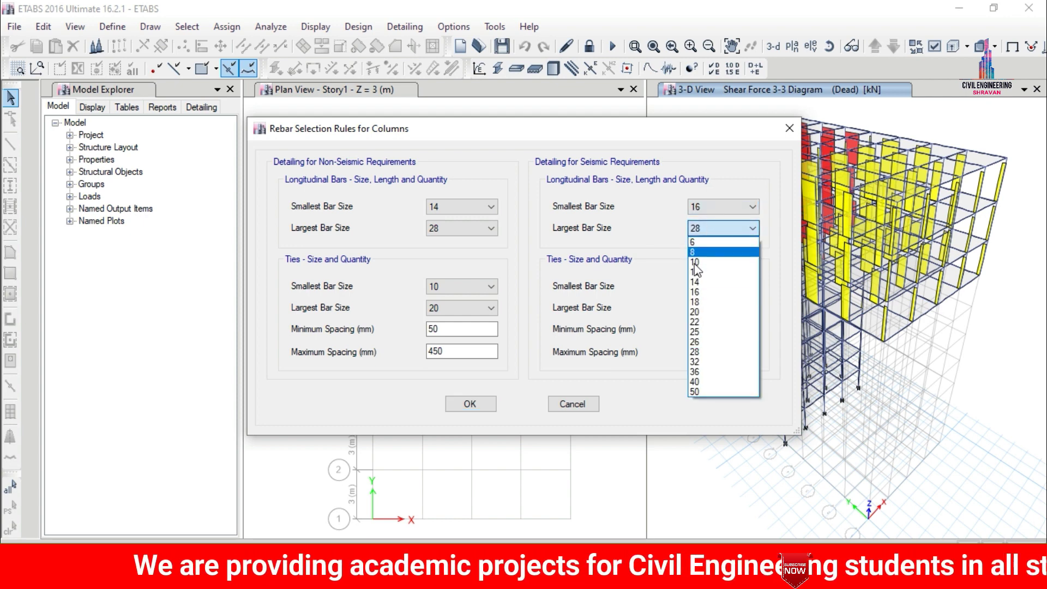
left_click(701, 313)
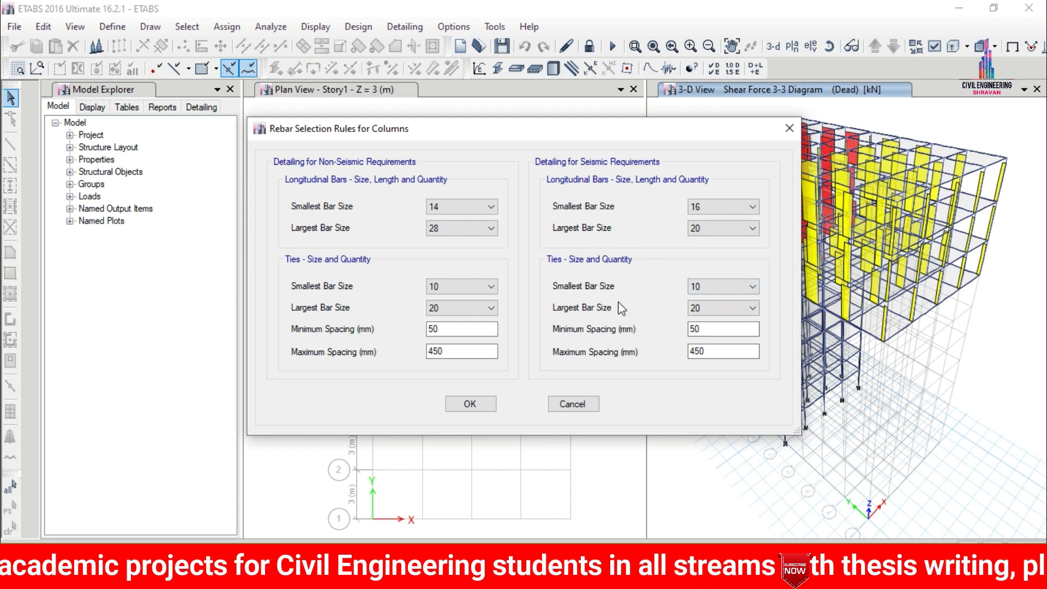
Set seismic column ties to 12–16 with 300 mm maximum spacing and accept the rules.
left_click(751, 286)
left_click(694, 330)
left_click(723, 286)
left_click(731, 309)
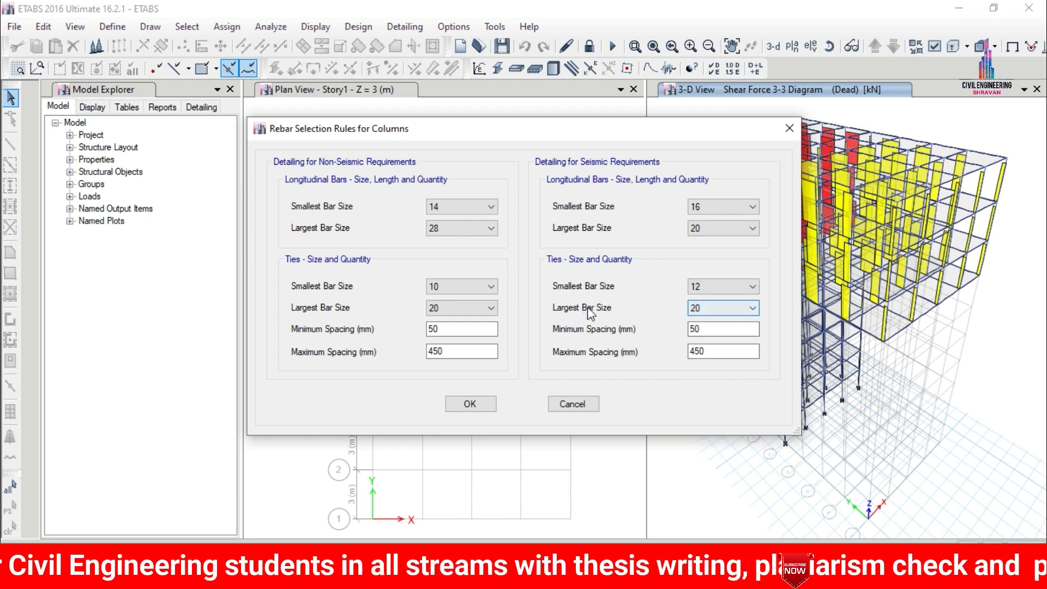
left_click(702, 313)
left_click(699, 370)
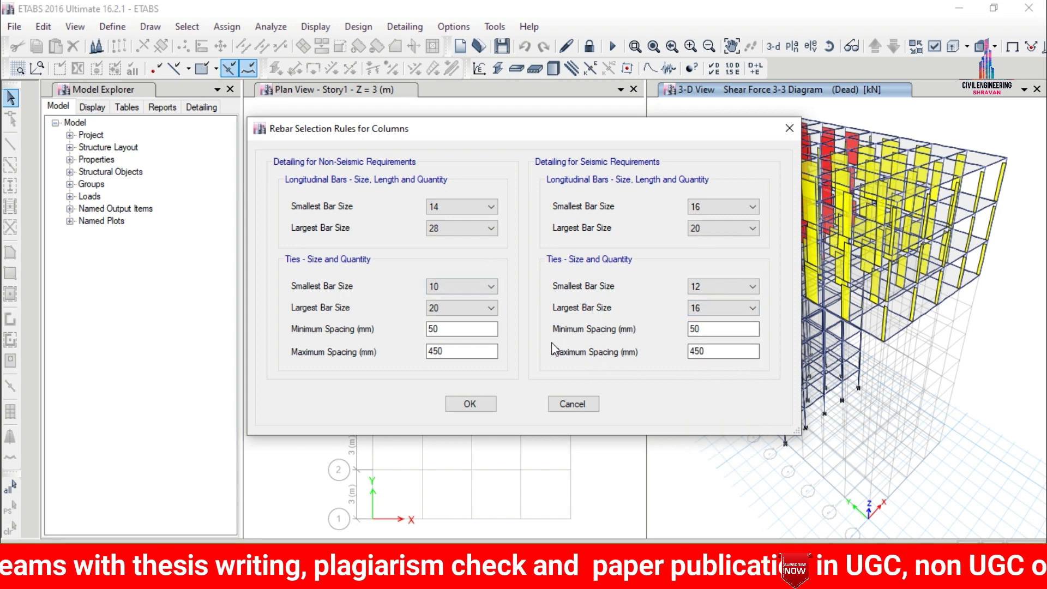
left_click_drag(755, 351, 657, 347)
type("300")
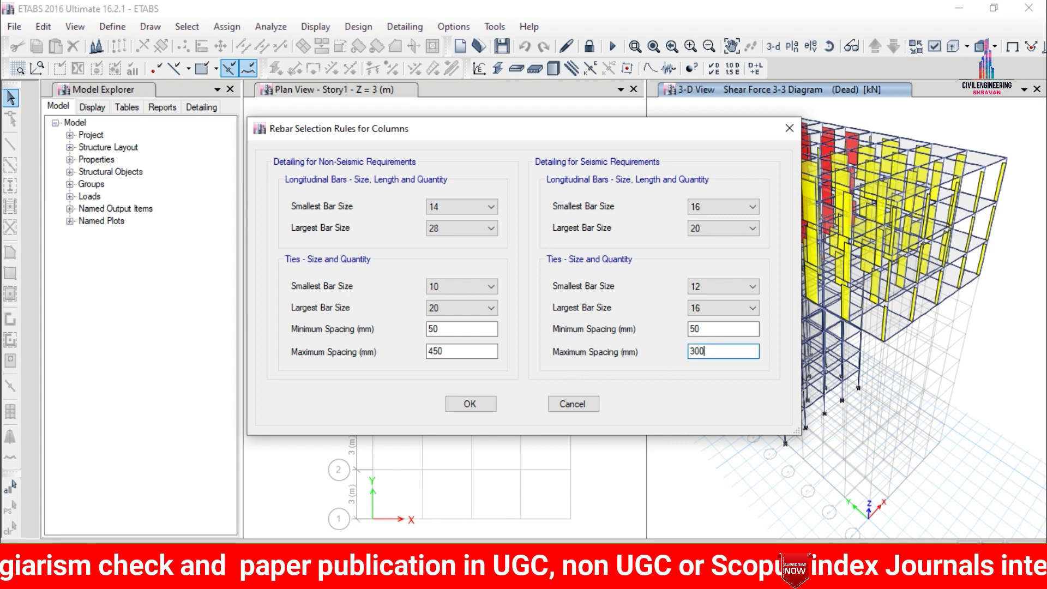
left_click(470, 407)
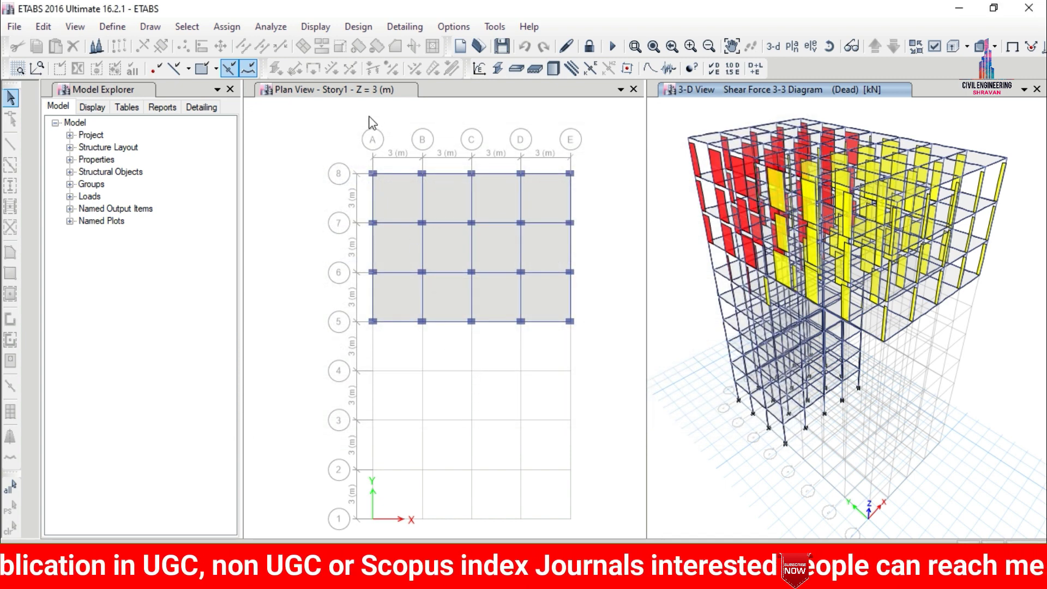
Open Rebar Selection Rules for Beams from the Concrete Frame Design menu.
left_click(356, 28)
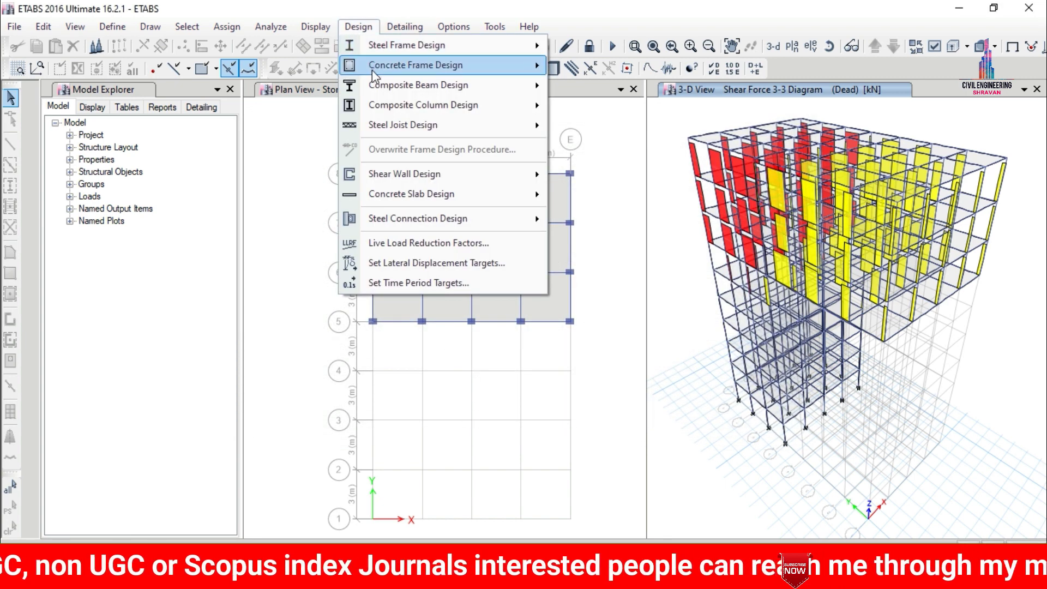
mouse_move(375, 71)
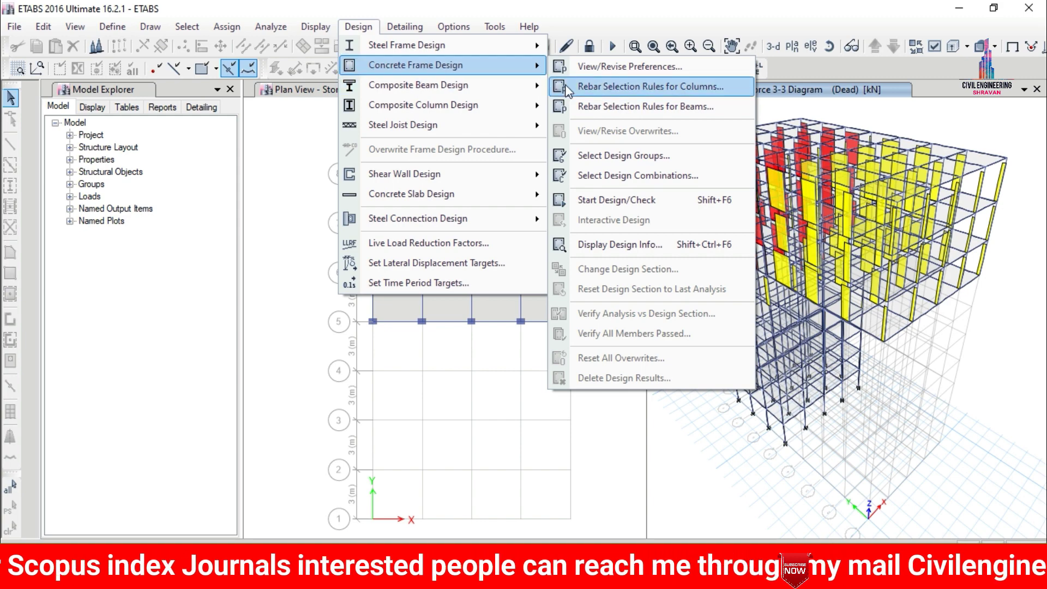
left_click(602, 108)
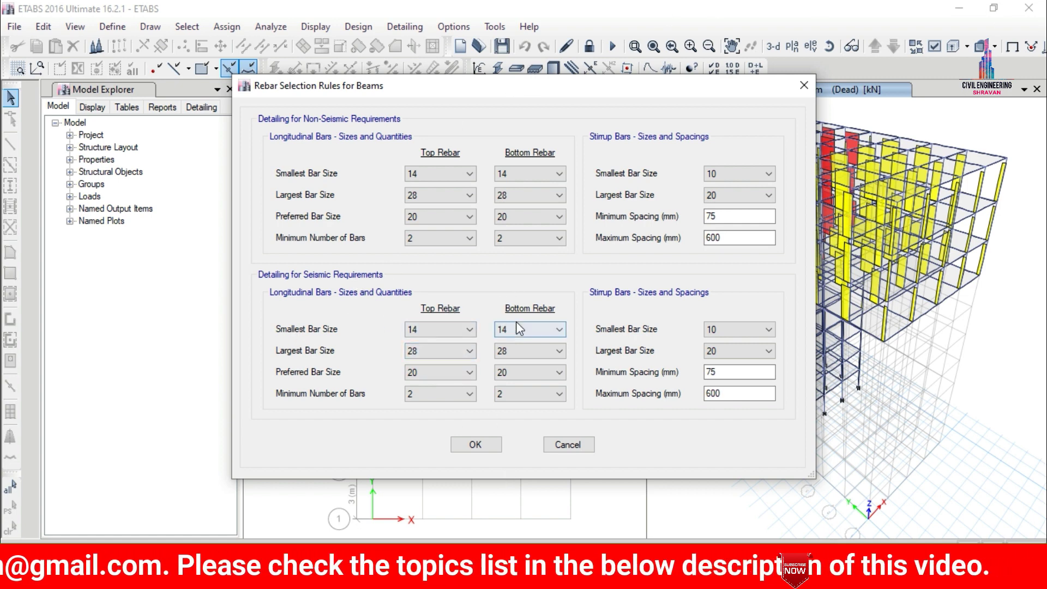
Set seismic top and bottom beam bar sizes to 16 smallest and 20 largest.
left_click(462, 329)
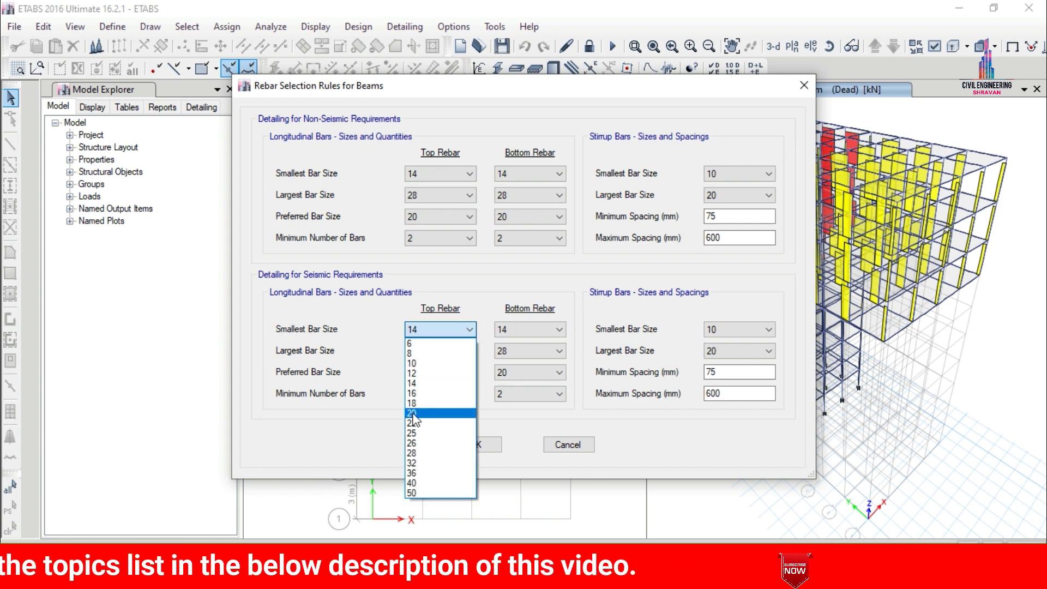
left_click(413, 393)
left_click(521, 329)
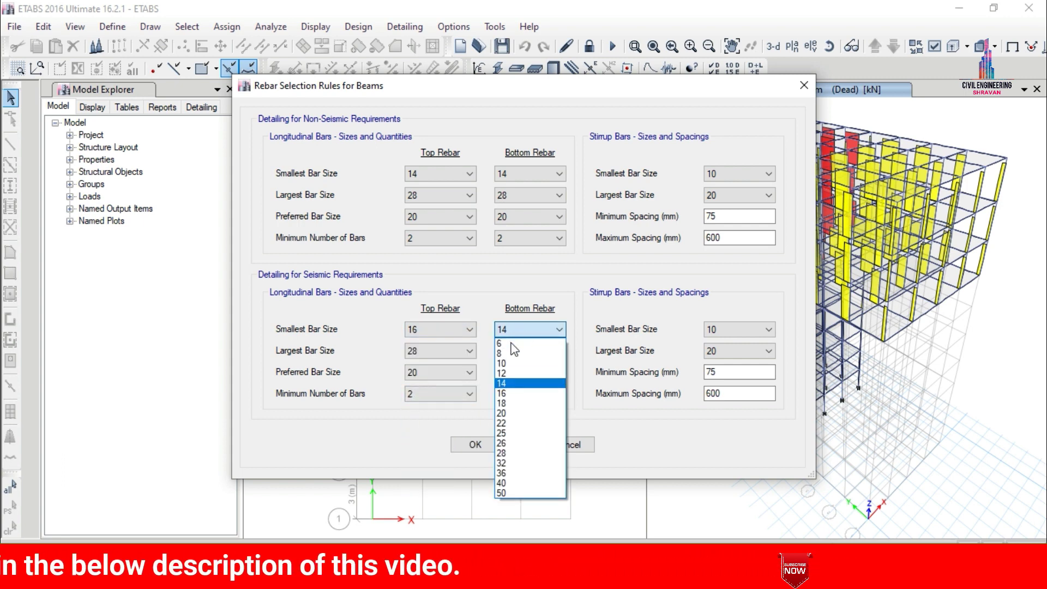
left_click(510, 393)
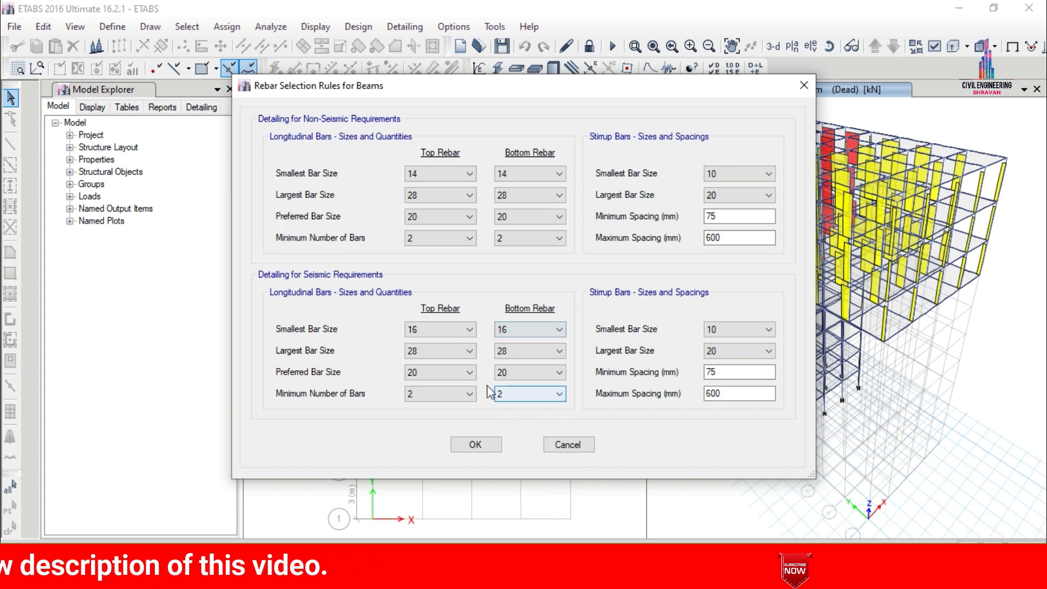
left_click(464, 353)
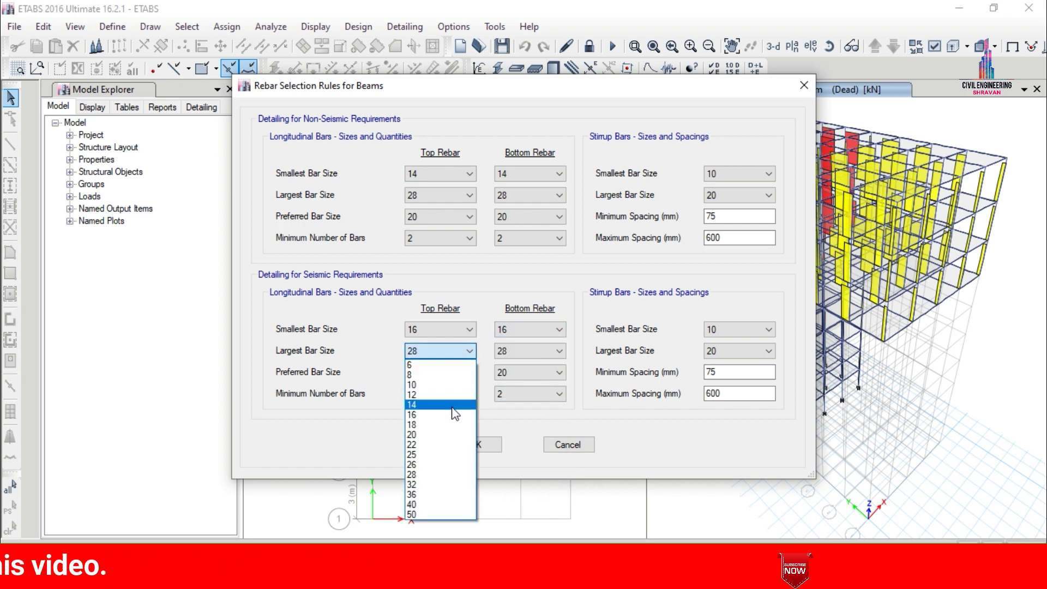
left_click(452, 435)
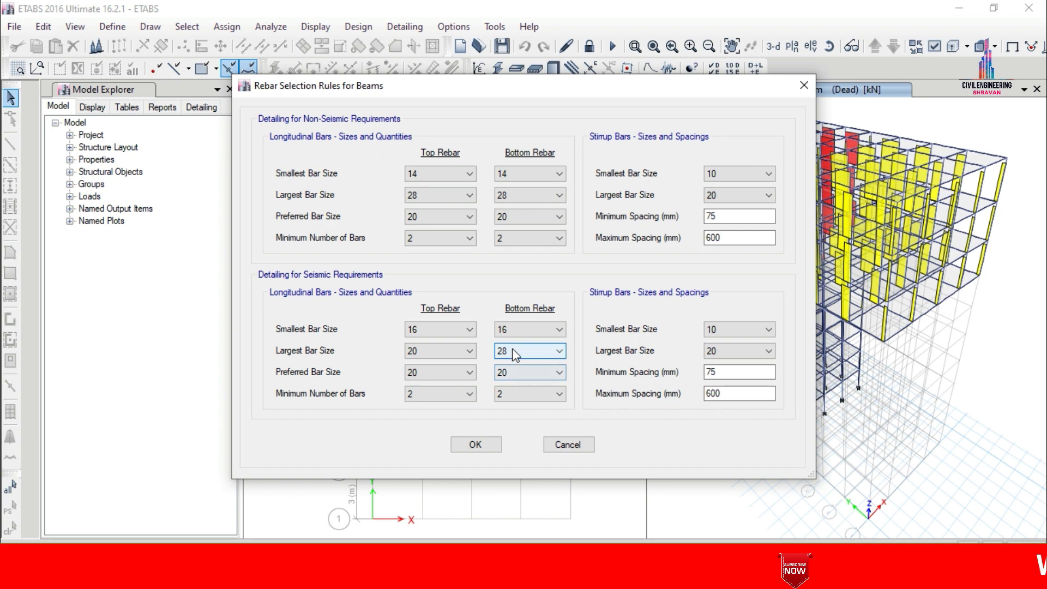
left_click(556, 351)
left_click(507, 435)
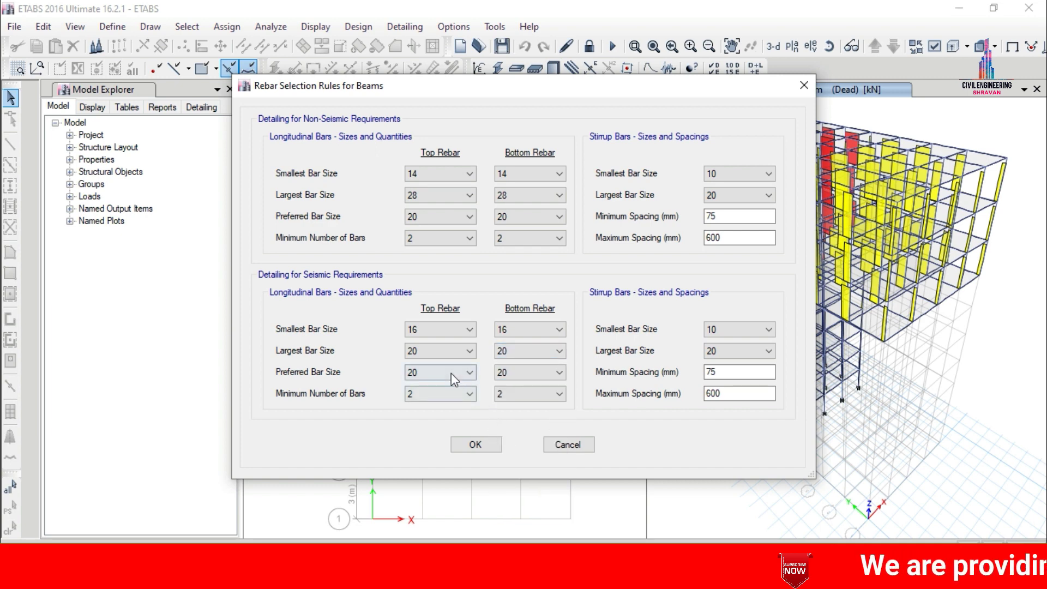
Make 18 the preferred seismic top and bottom bar size, with at least 4 bars each.
left_click(450, 373)
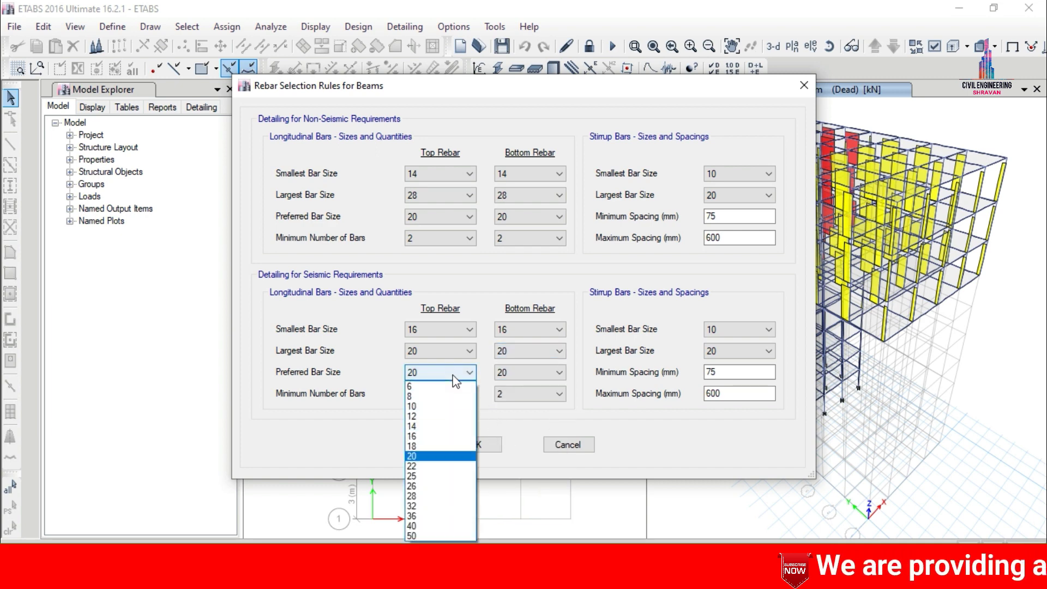
left_click(456, 446)
left_click(513, 373)
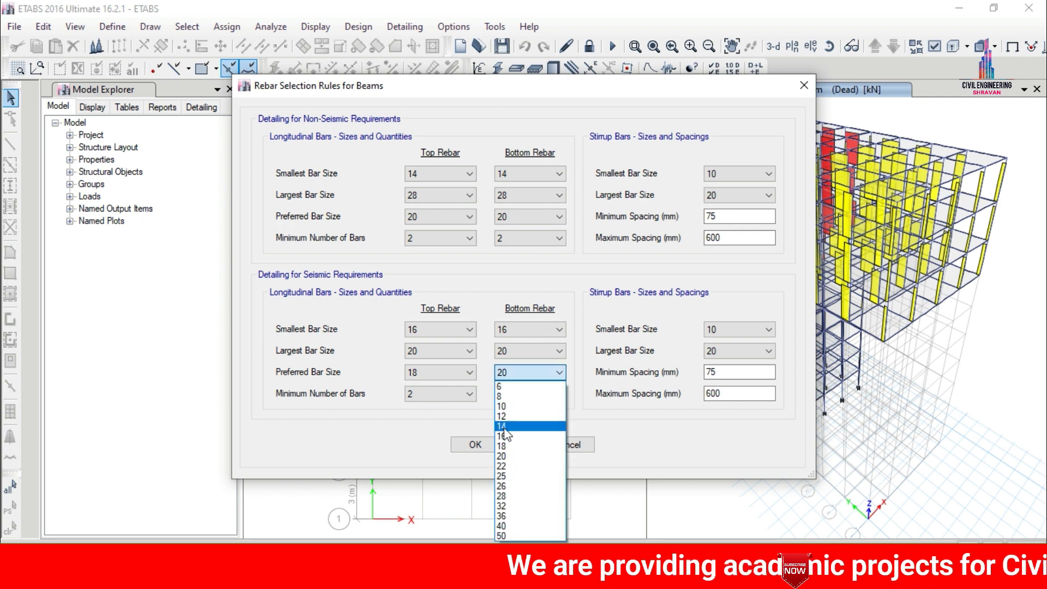
left_click(508, 446)
left_click(463, 395)
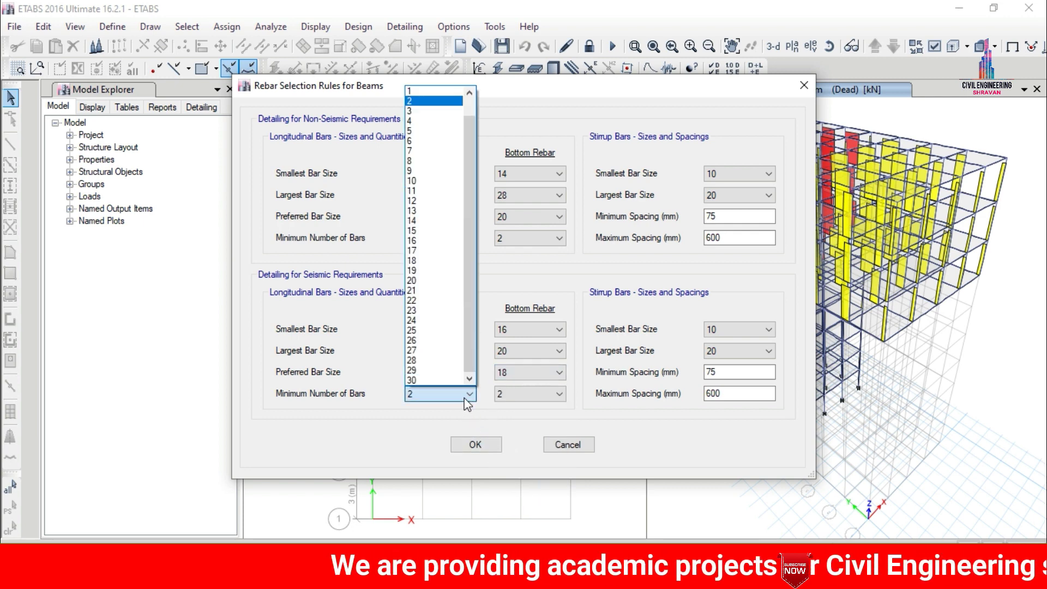
left_click(430, 121)
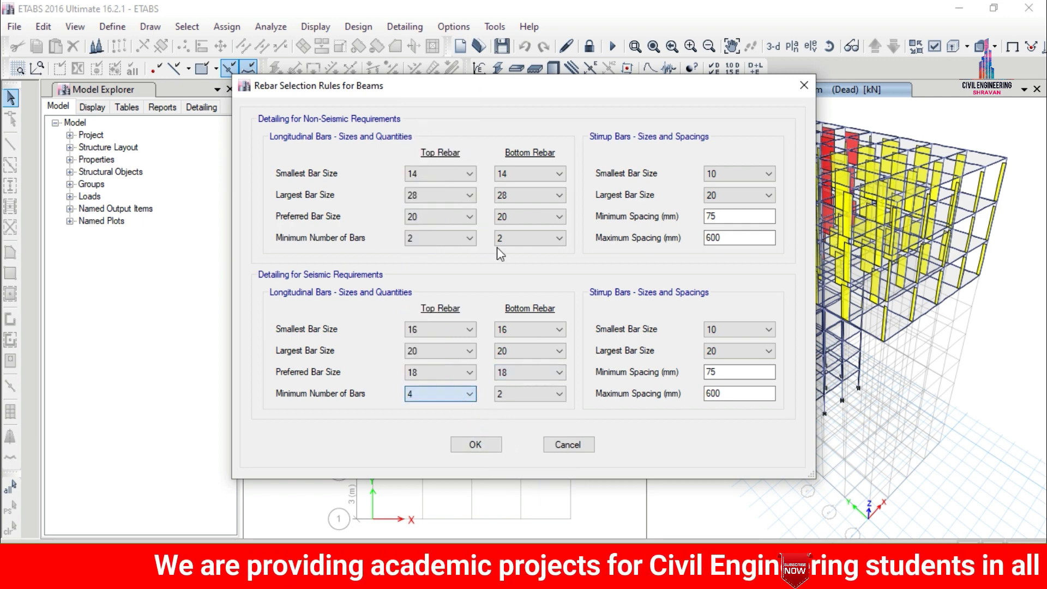
left_click(514, 393)
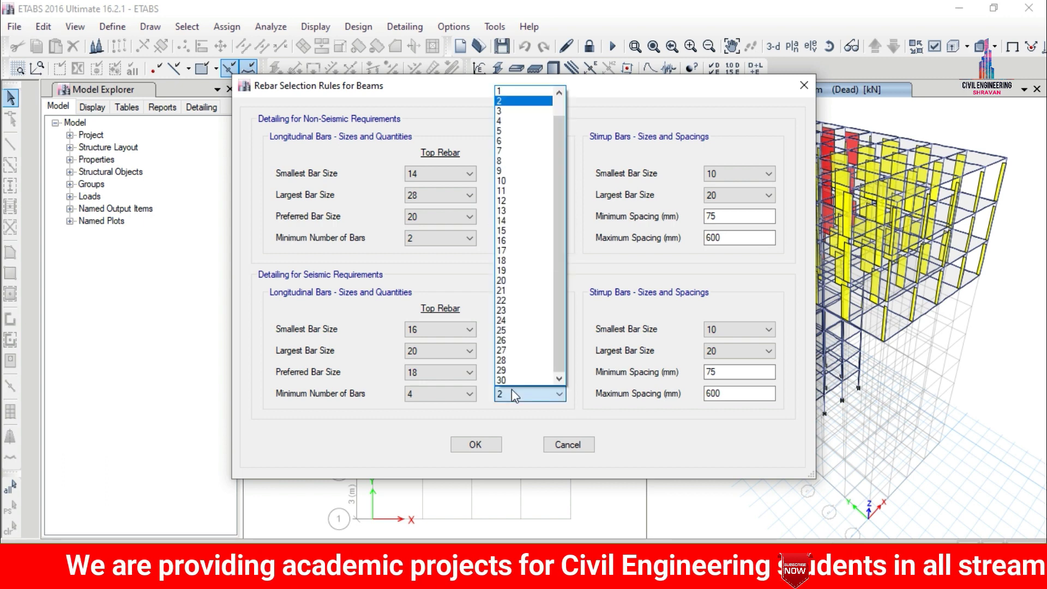
left_click(510, 120)
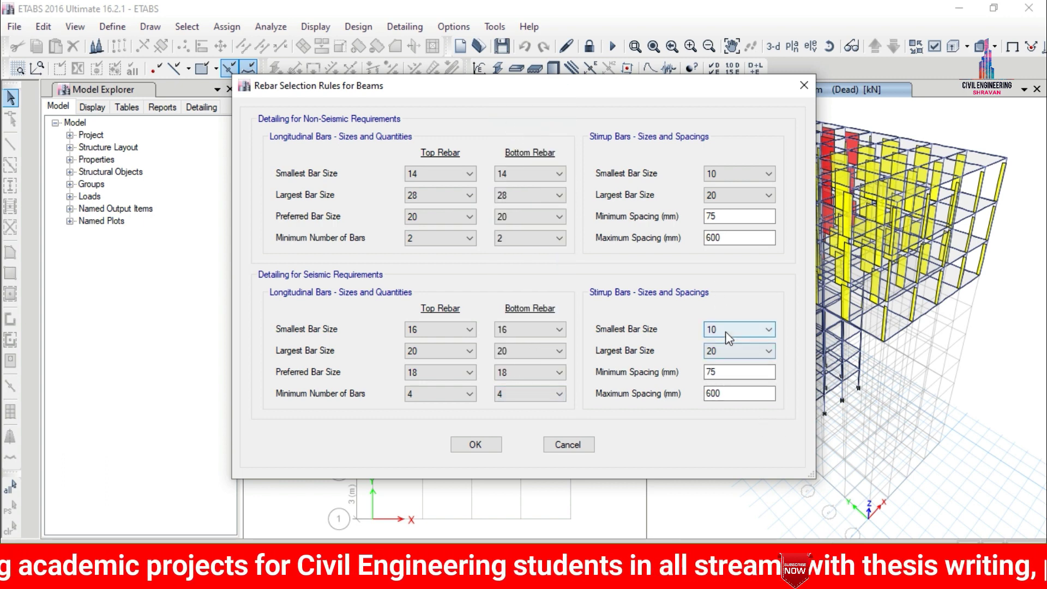
Set seismic stirrups to 12–16 with 300 mm maximum spacing and accept the beam rules.
left_click(766, 329)
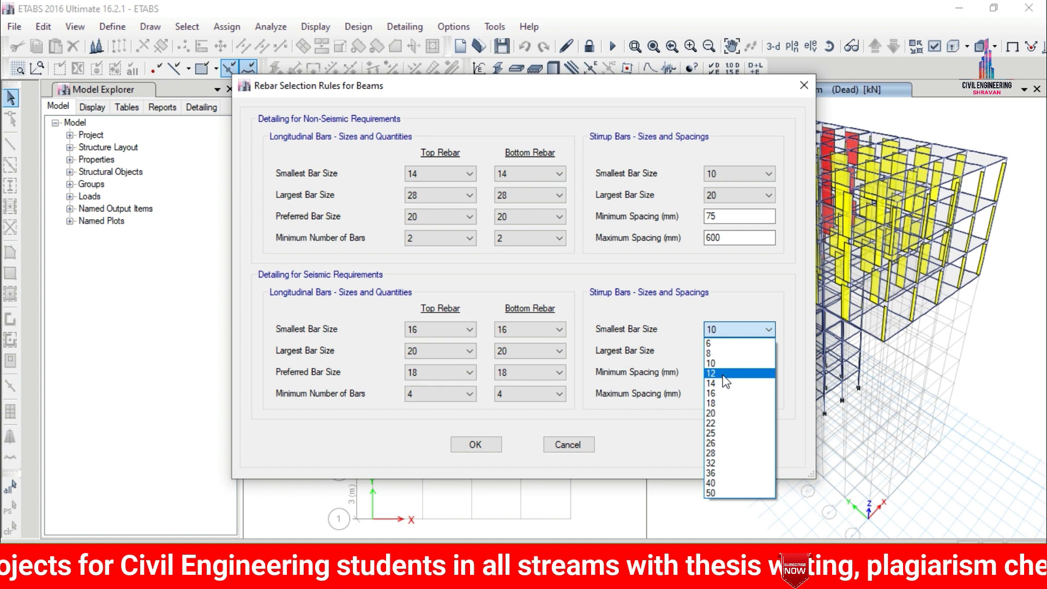
left_click(724, 374)
left_click(729, 353)
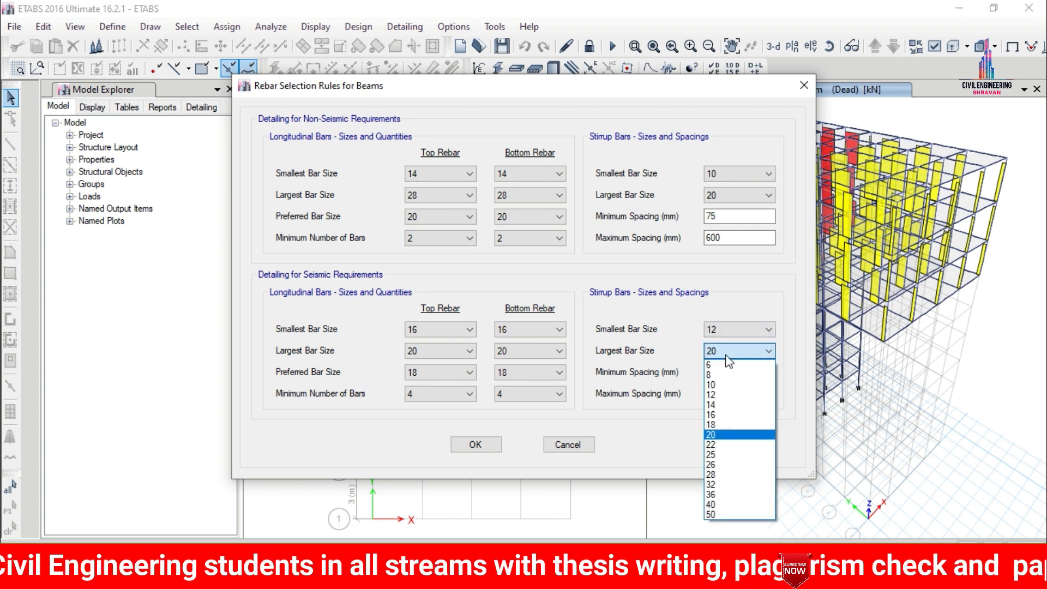
left_click(724, 416)
double_click(730, 394)
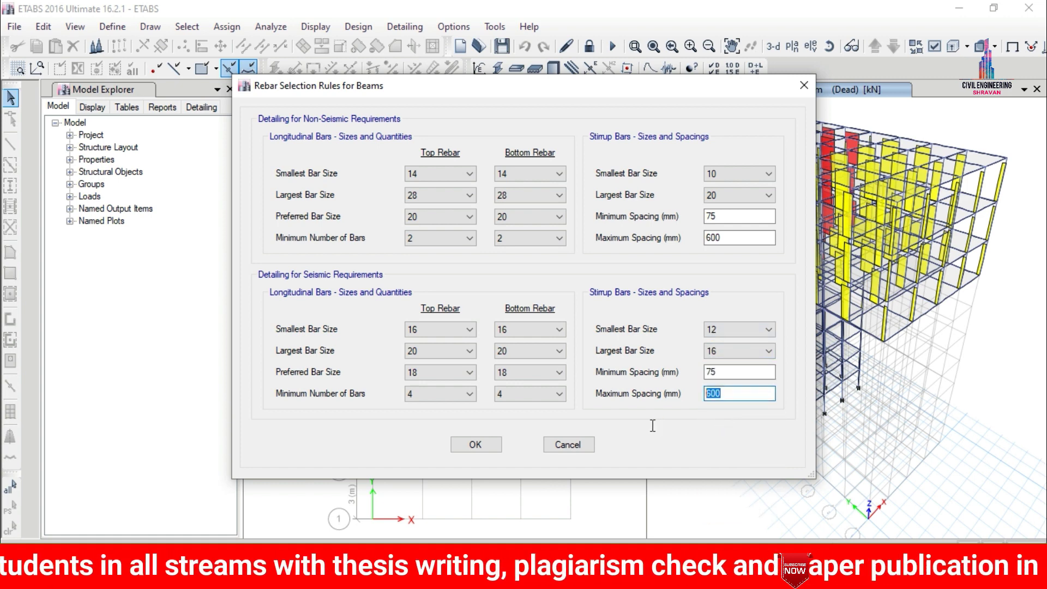
type("300")
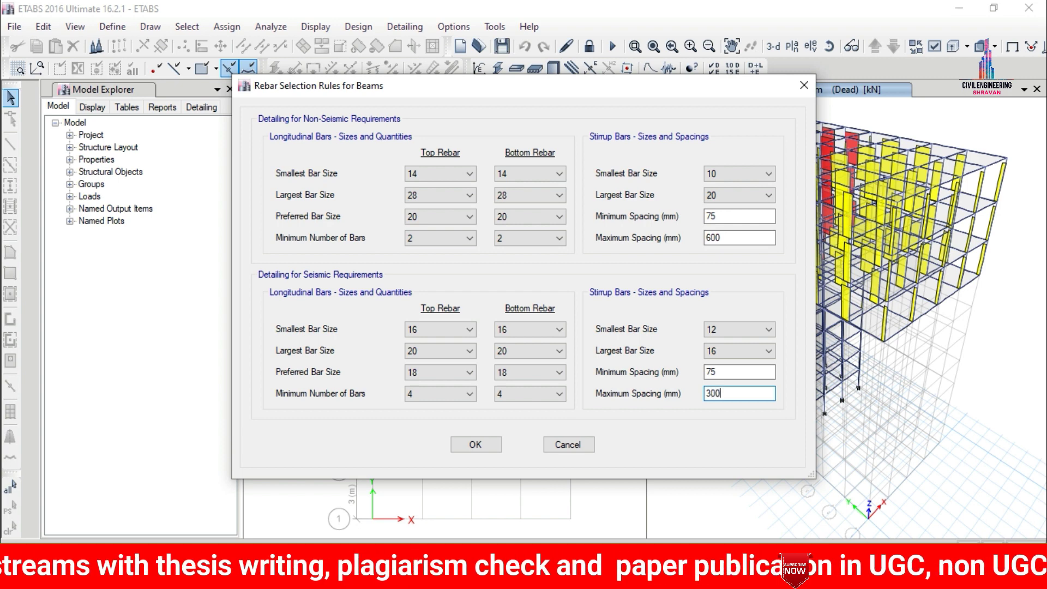
left_click(482, 446)
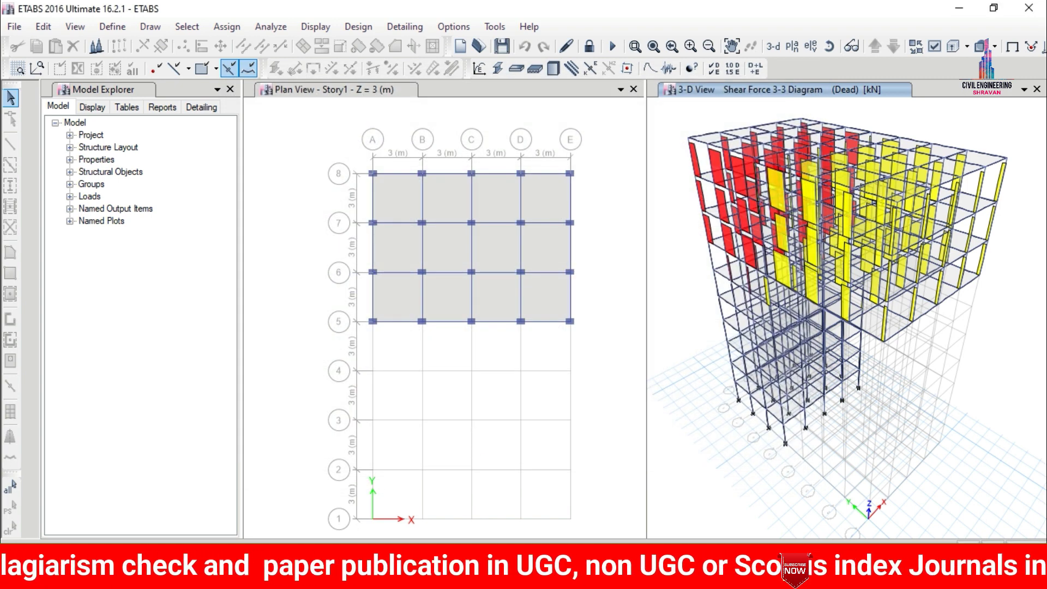
Run Start Design/Check for the concrete frames to IS 456:2000.
left_click(359, 26)
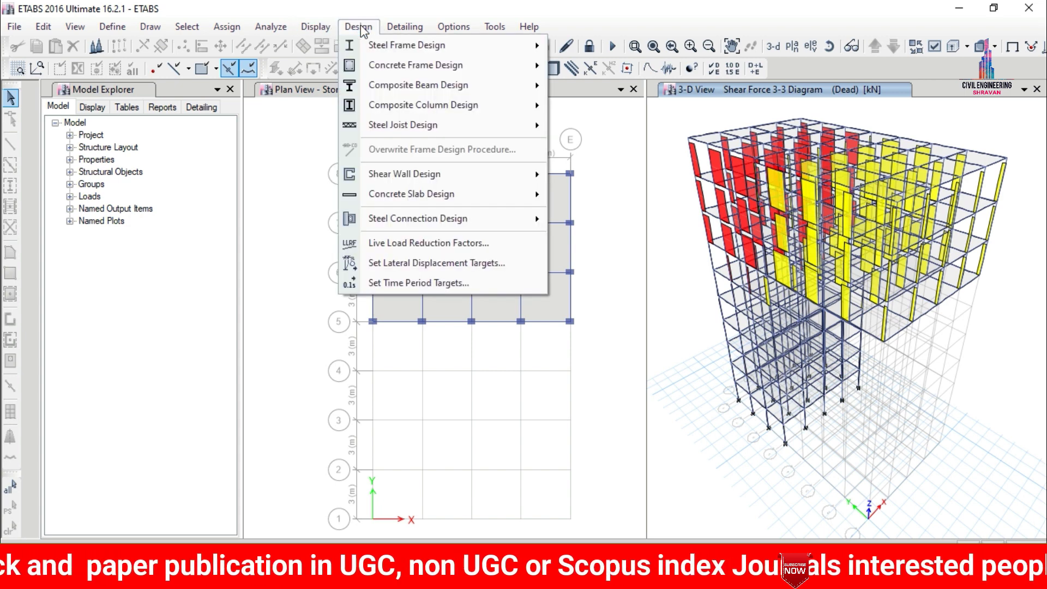
mouse_move(403, 63)
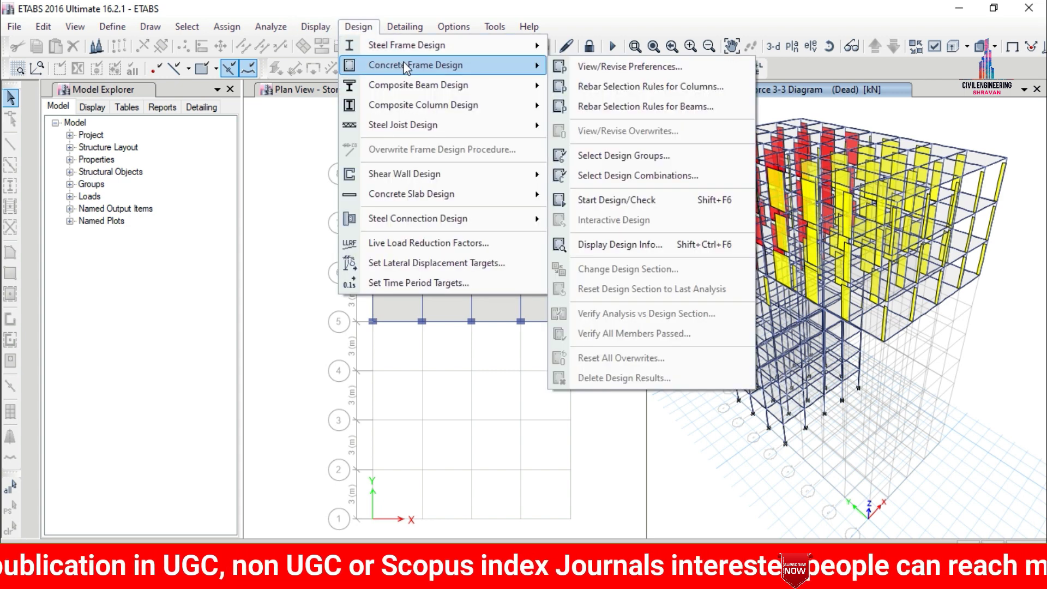
left_click(635, 203)
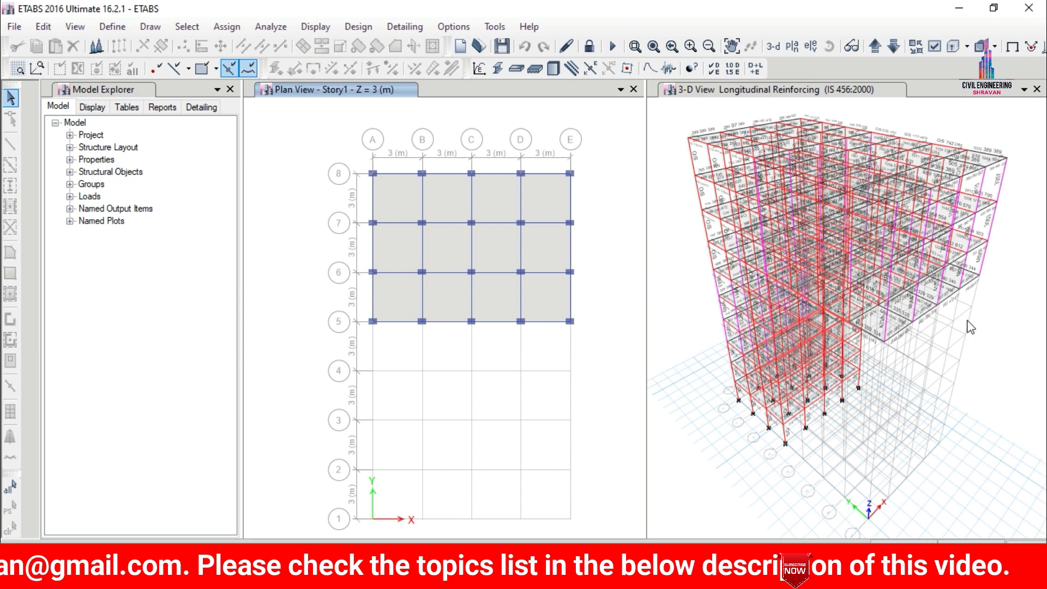
left_click(359, 28)
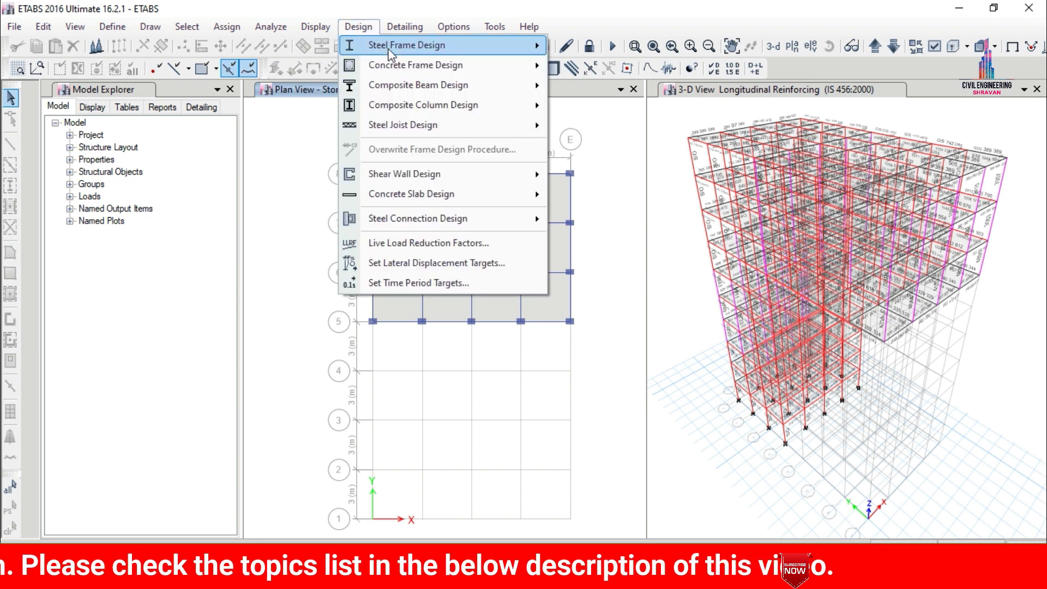
Choose Shear Reinforcing in Display Design Info, apply it to the Story1 plan, and close.
mouse_move(398, 64)
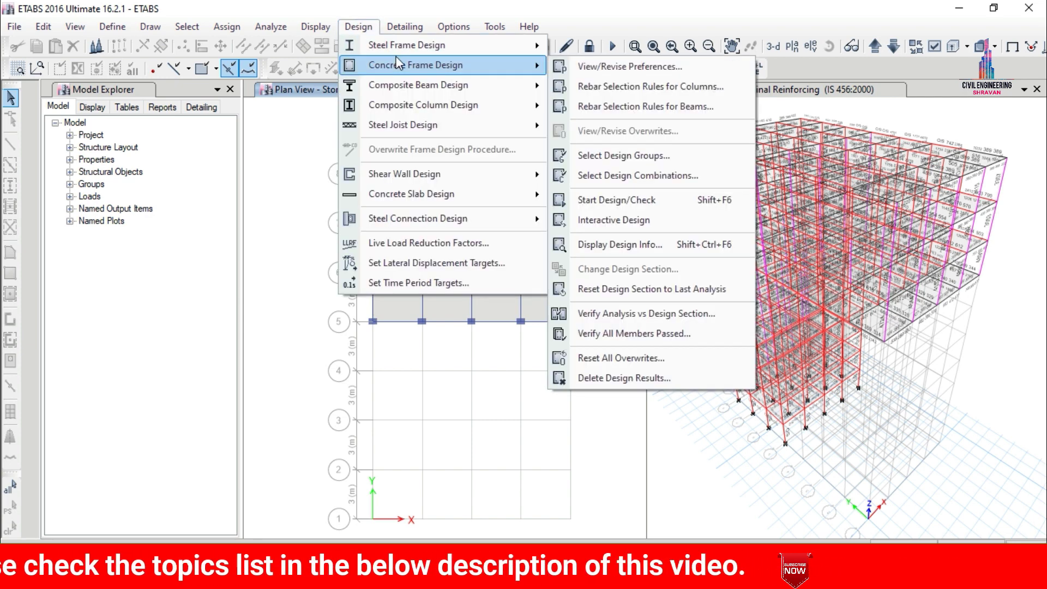
left_click(704, 252)
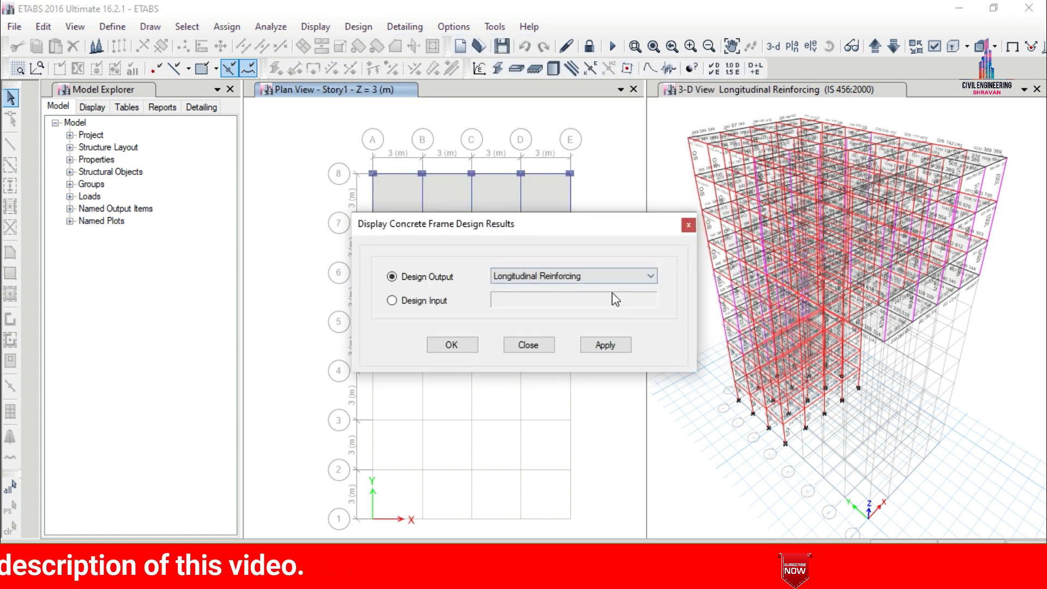
left_click_drag(437, 225, 319, 169)
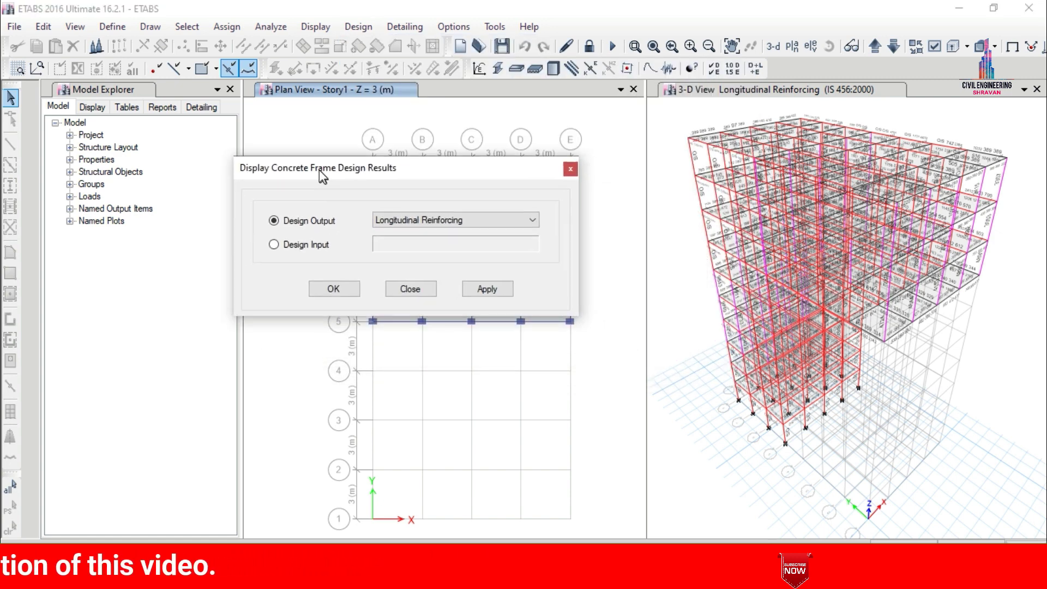
left_click(484, 221)
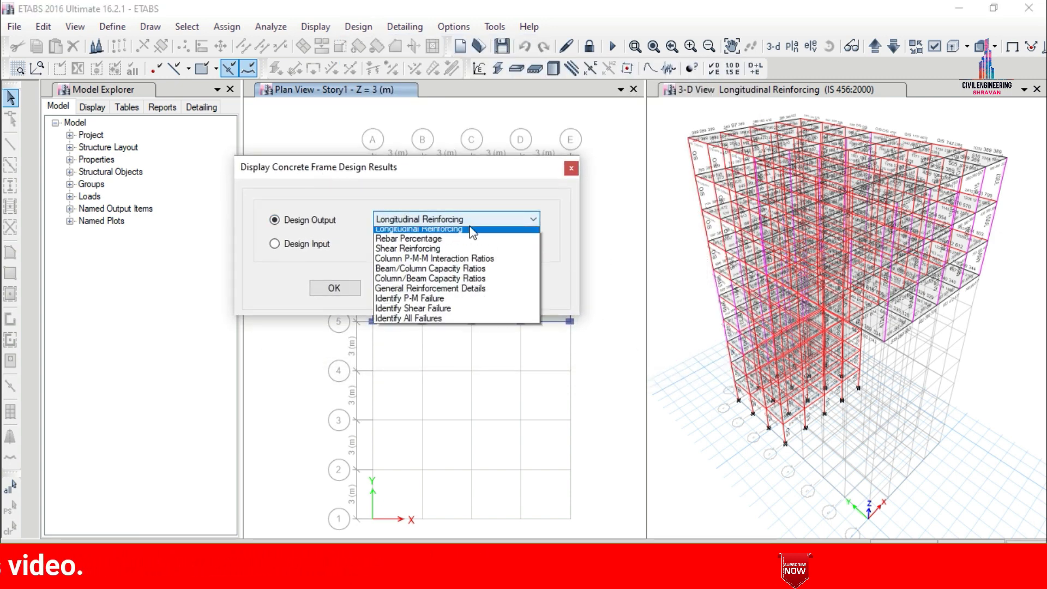
left_click(465, 254)
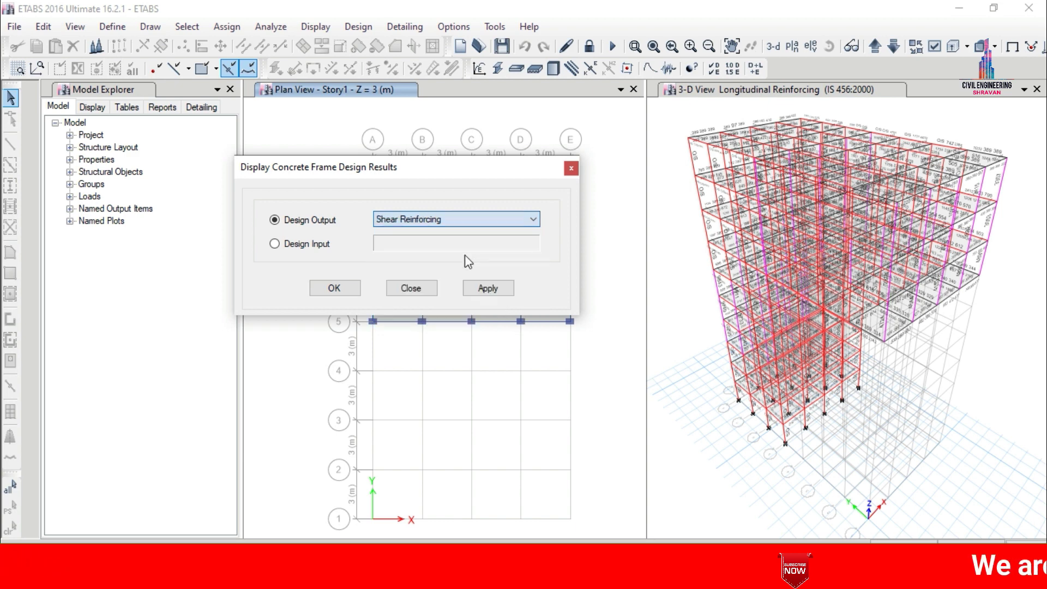
left_click(488, 289)
left_click(335, 288)
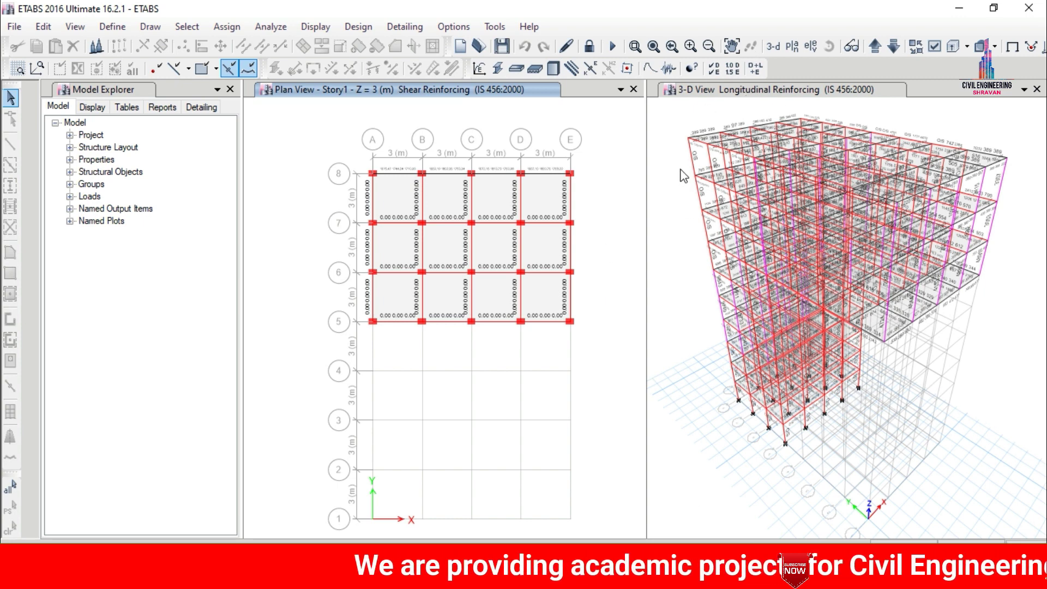
Set the Force unit in Detailing Preferences to Kilonewton and confirm.
left_click(411, 28)
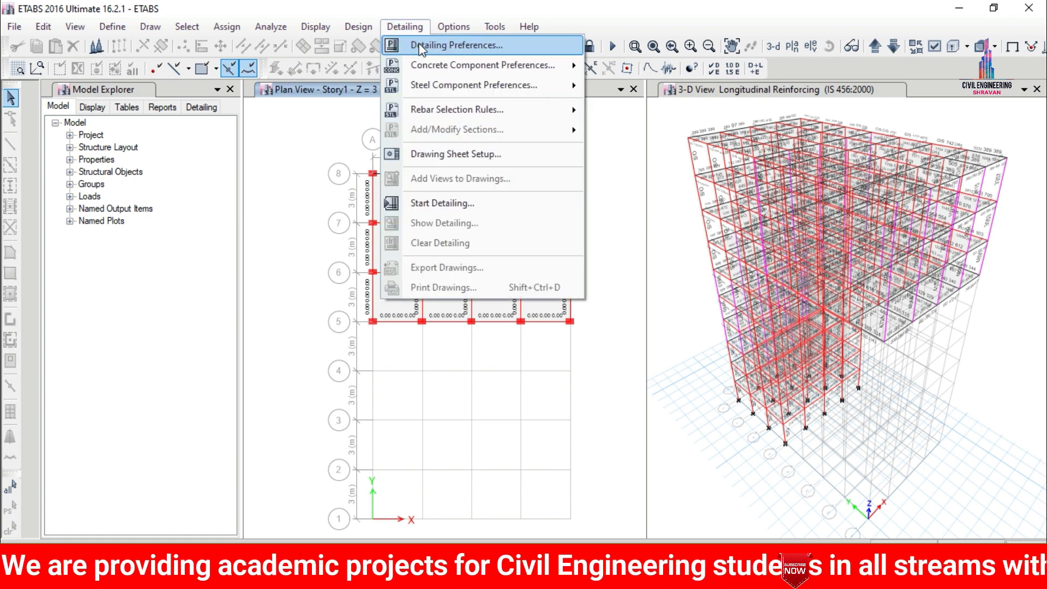
left_click(420, 46)
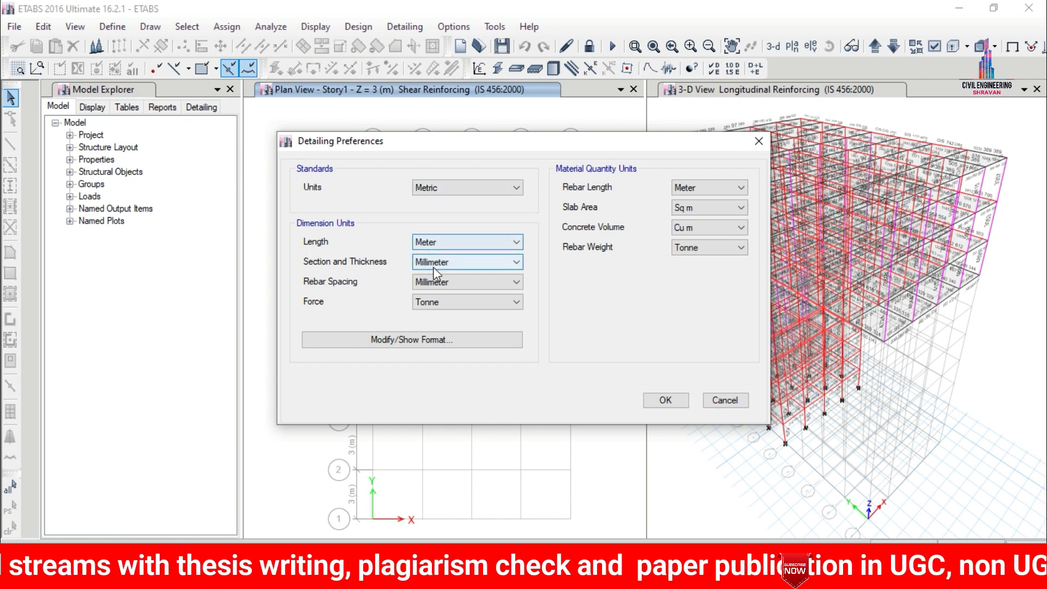
left_click(429, 302)
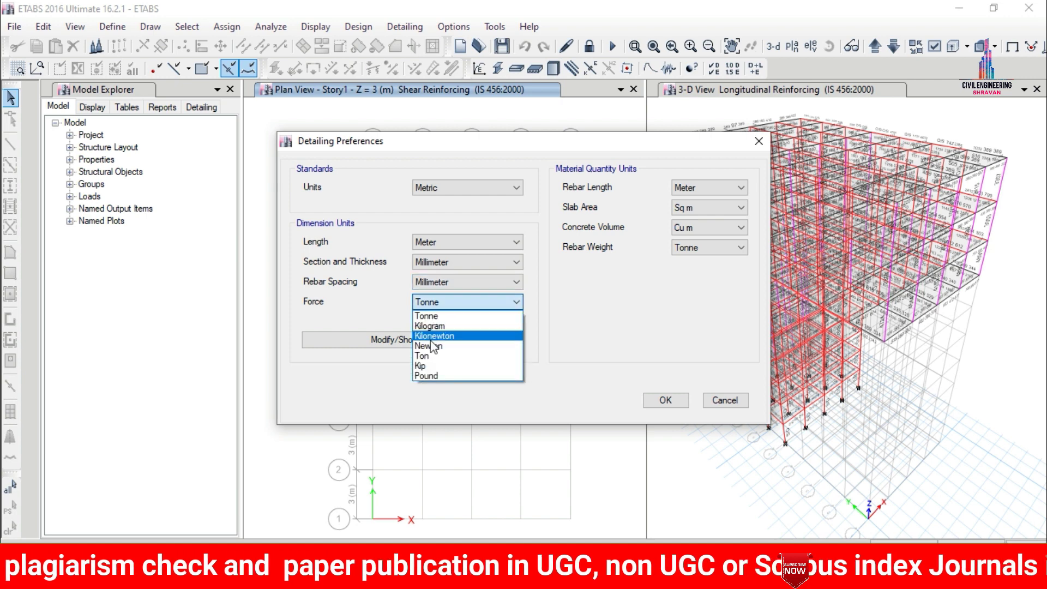
left_click(429, 336)
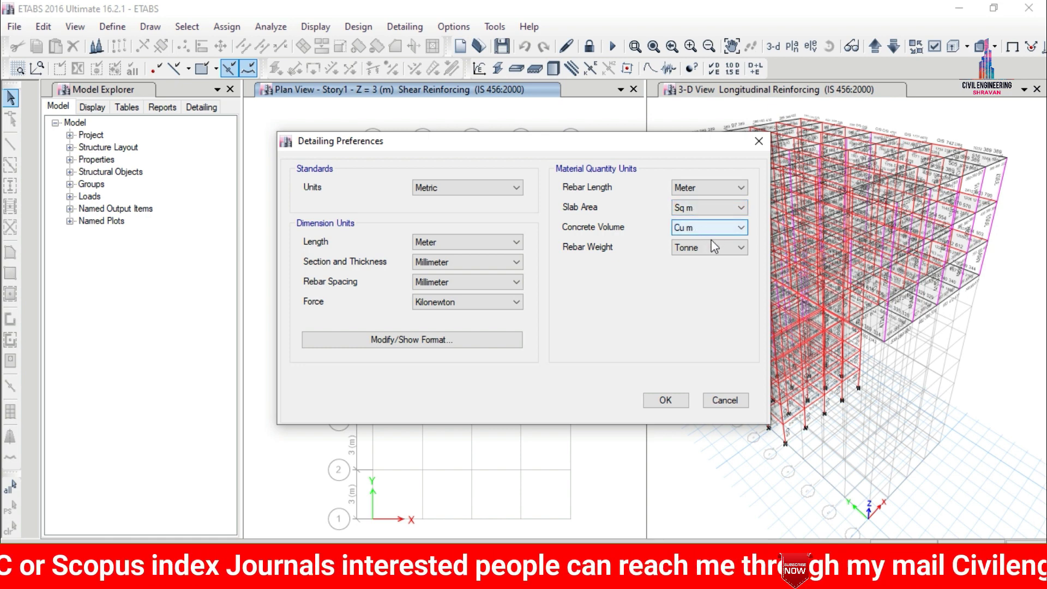
left_click(666, 400)
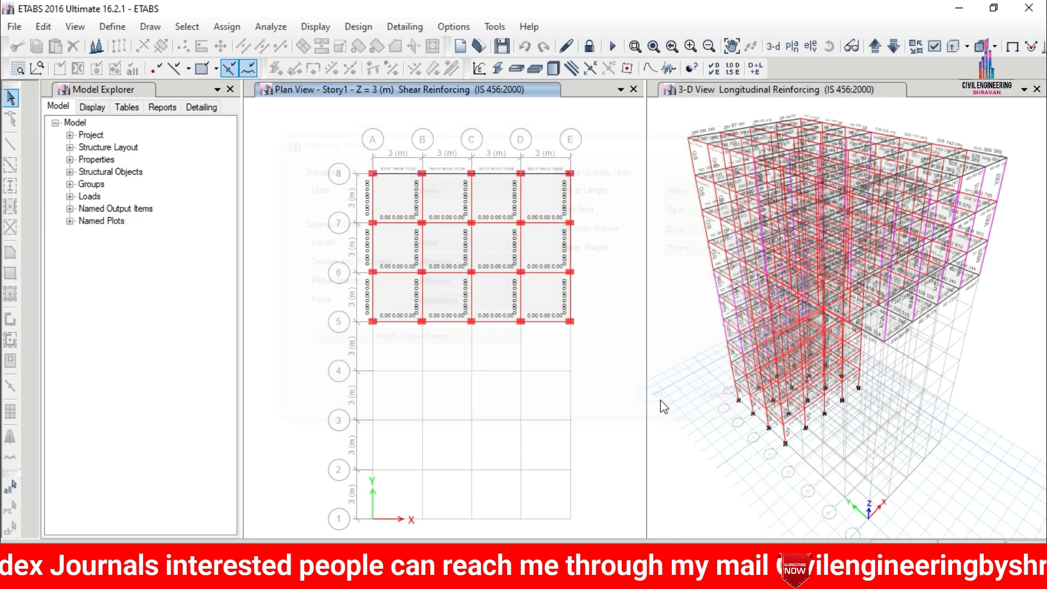
Run Start Detailing to create drawing sheets S-00 through S-06, then expand the Drawing Sheet Component Views.
left_click(404, 27)
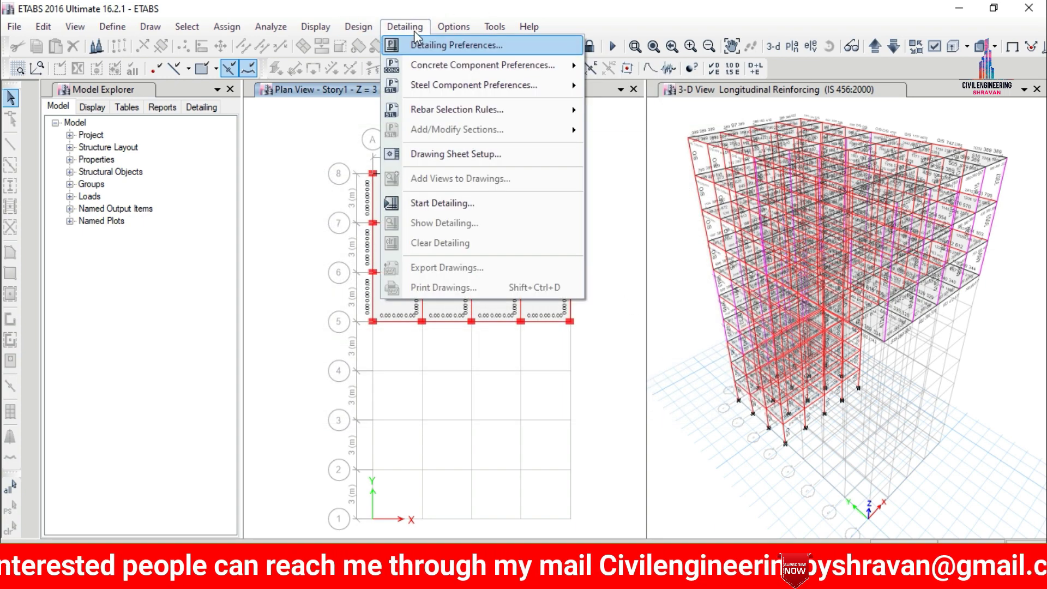
left_click(472, 203)
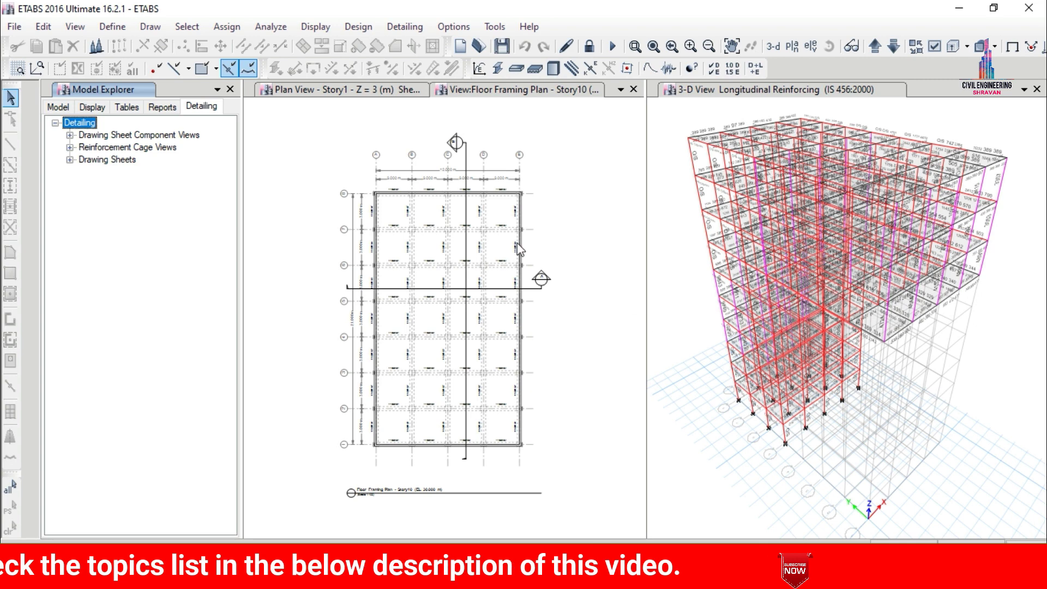
left_click(69, 135)
Open the standard details: typical beam elevation, beam sections A–C, column elevation, and column section A.
left_click(84, 147)
double_click(134, 159)
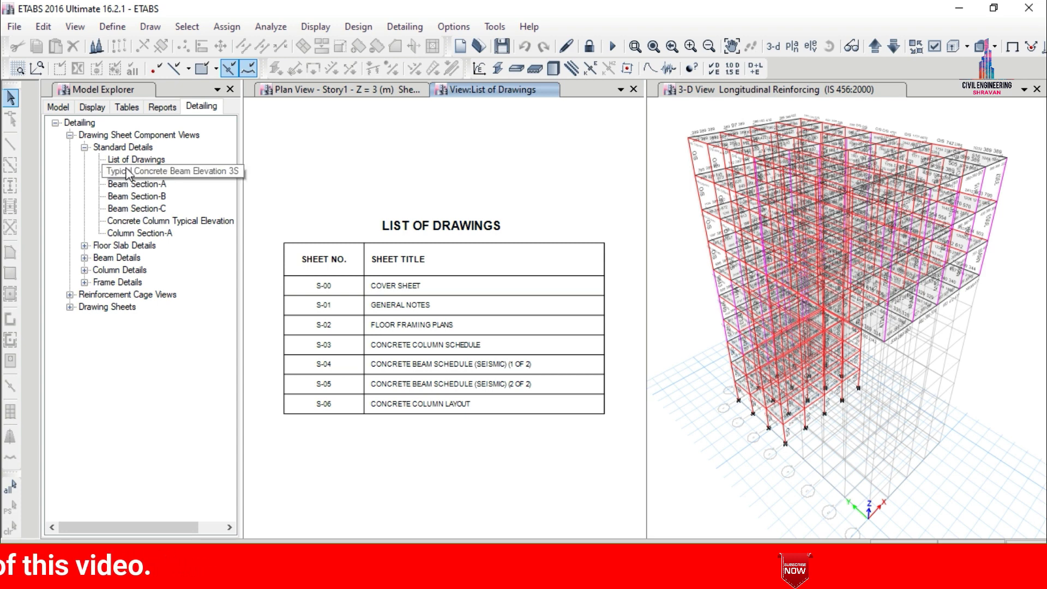
double_click(130, 174)
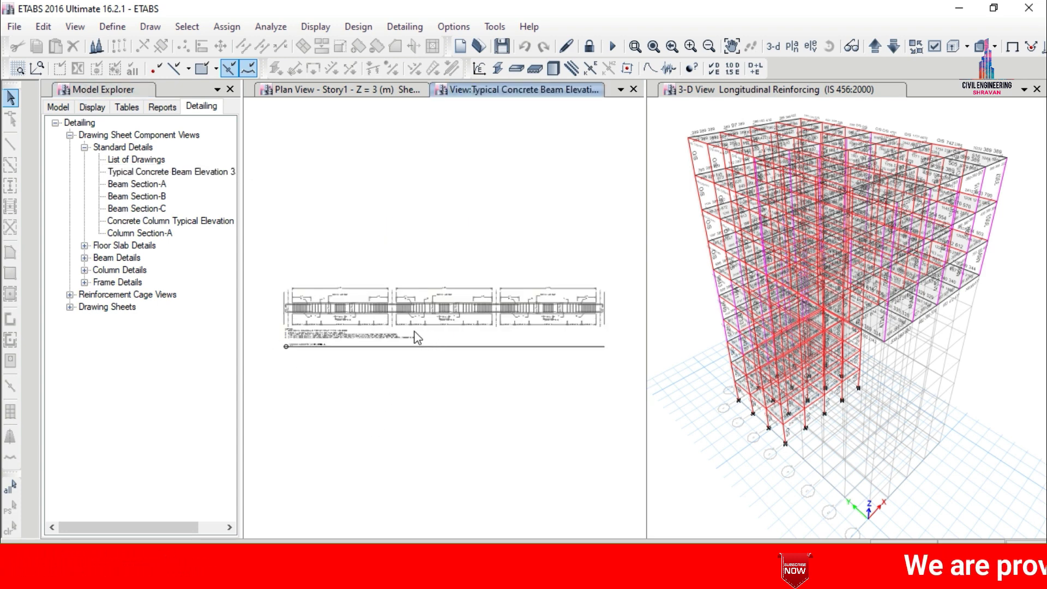
double_click(117, 188)
double_click(120, 197)
double_click(122, 209)
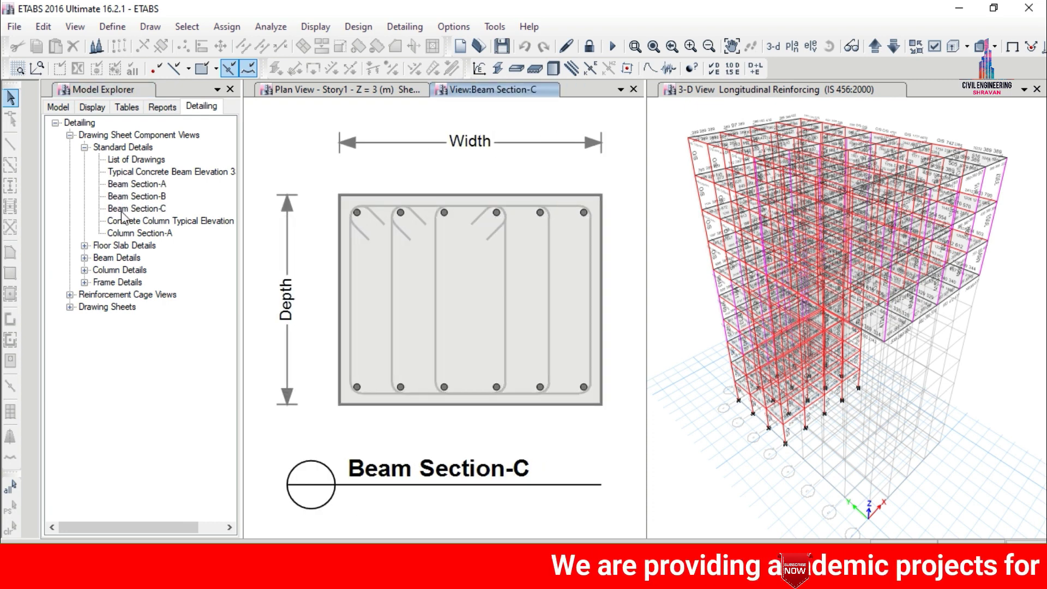
double_click(124, 221)
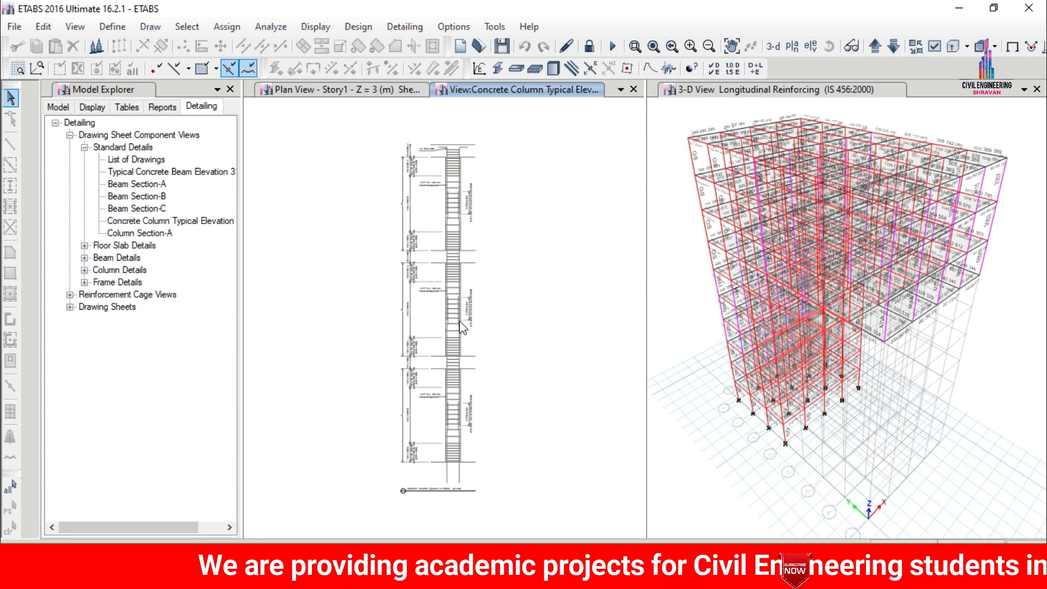
double_click(141, 234)
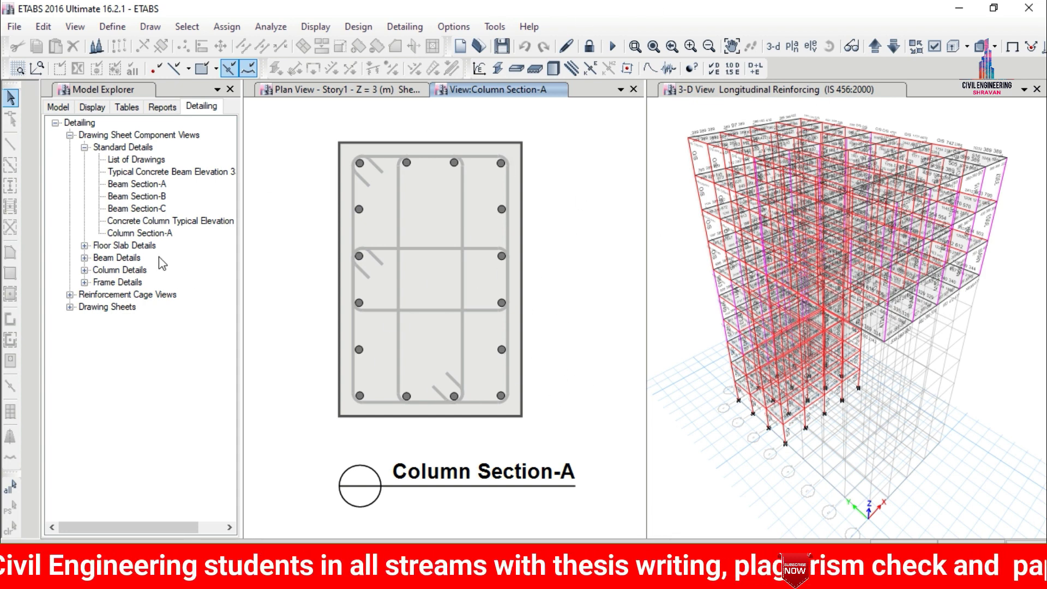
View the Story10 floor framing plan, then expand the concrete beam schedules and tables.
left_click(85, 246)
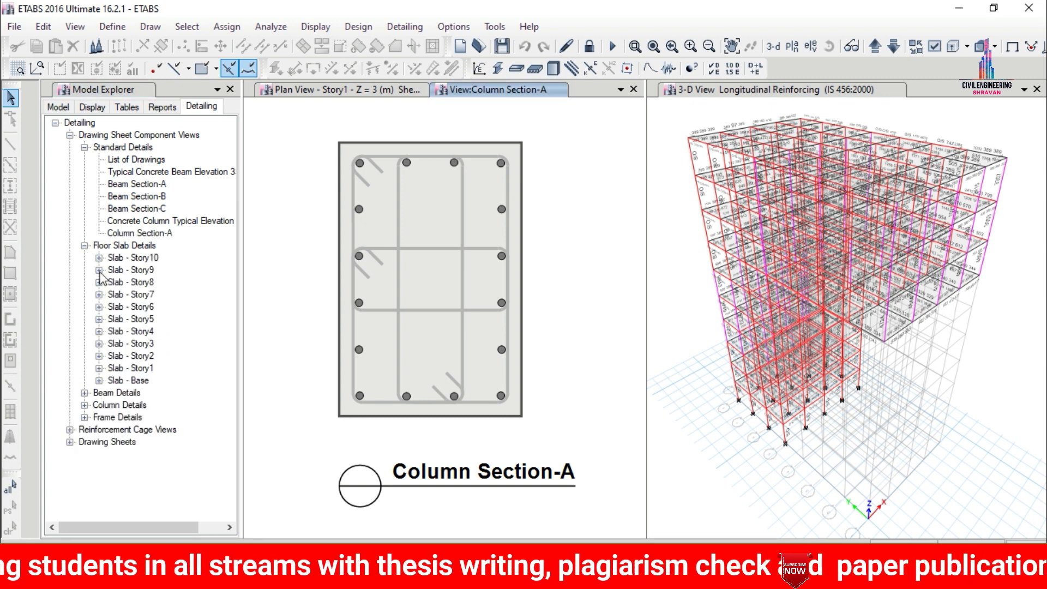
left_click(99, 257)
double_click(143, 270)
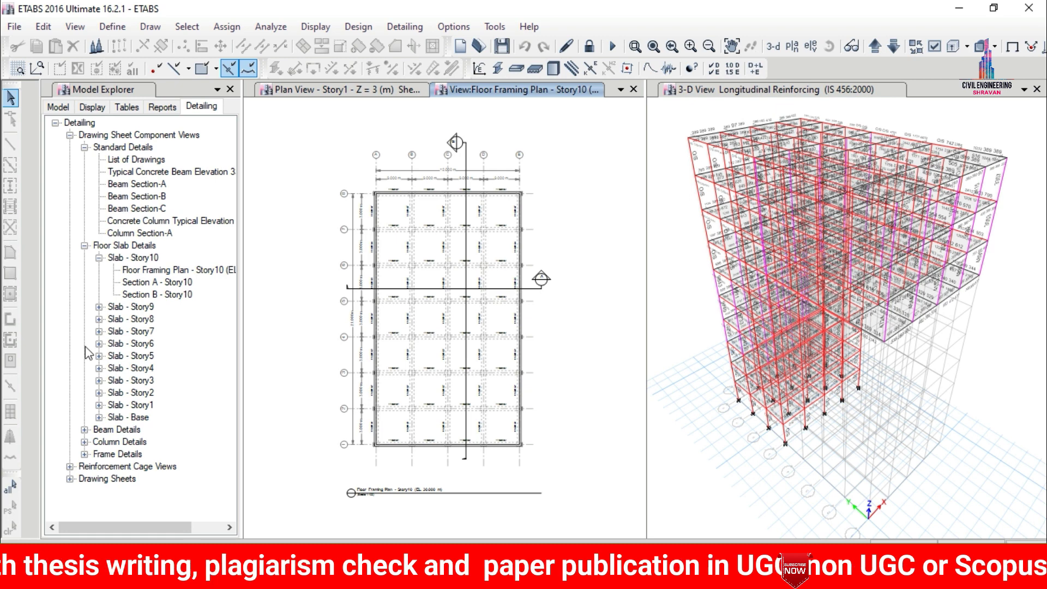
left_click(98, 257)
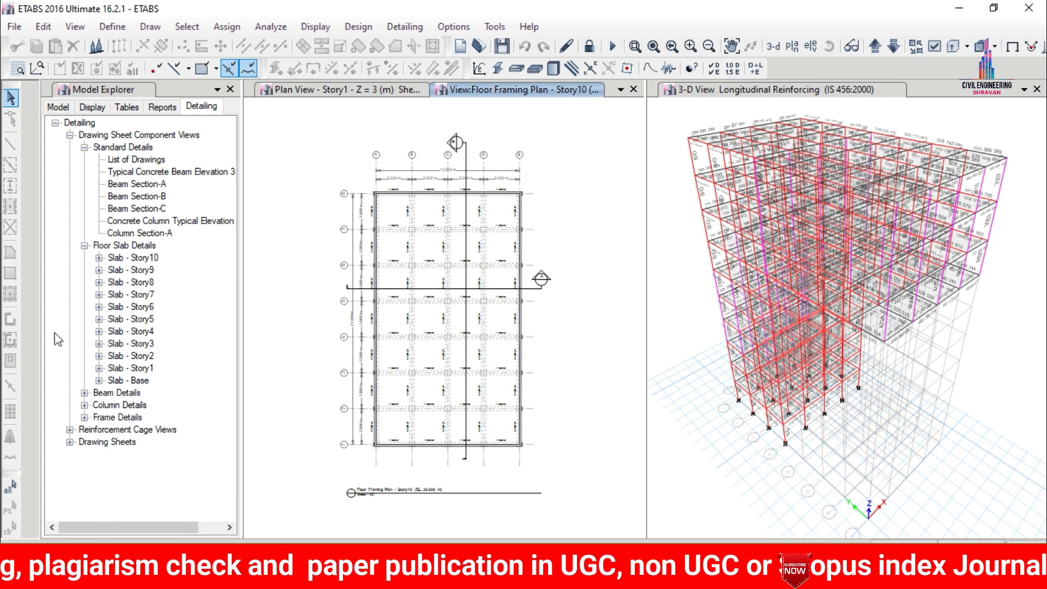
left_click(84, 393)
left_click(99, 404)
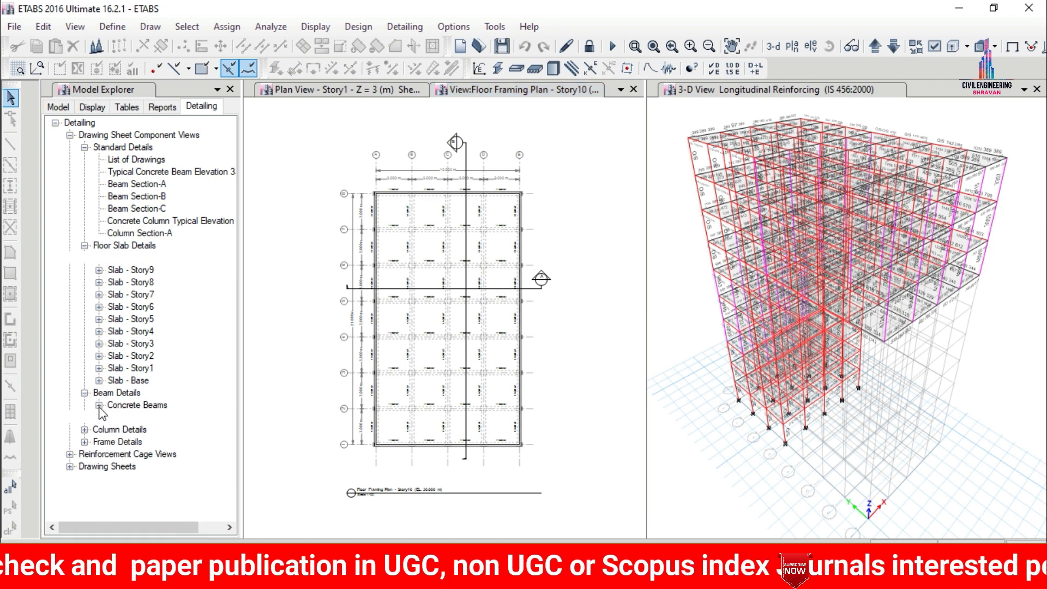
left_click(113, 417)
double_click(146, 429)
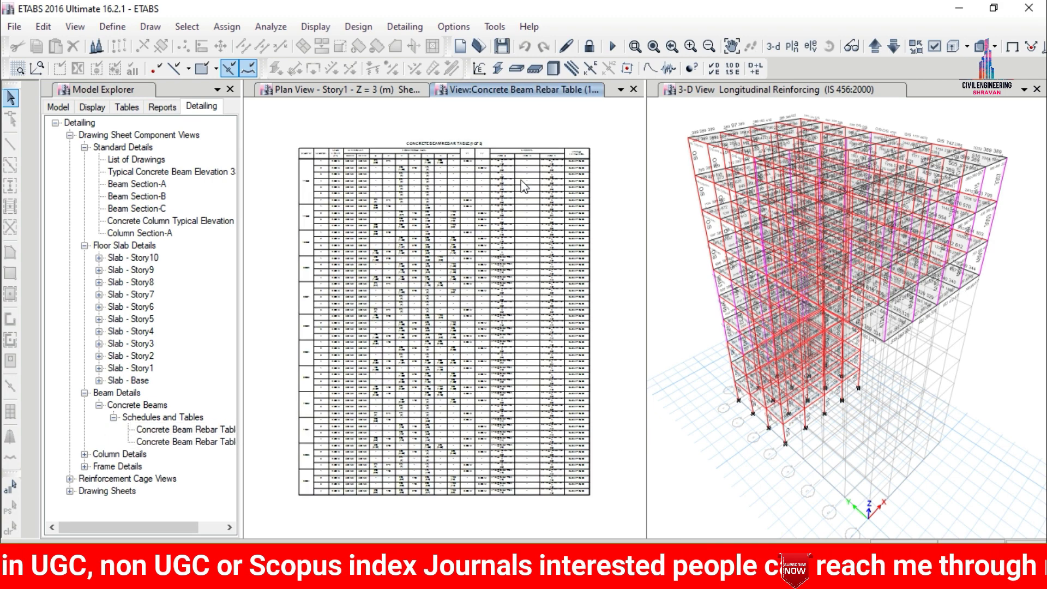
scroll(436, 140, "up", 1)
scroll(276, 158, "up", 4)
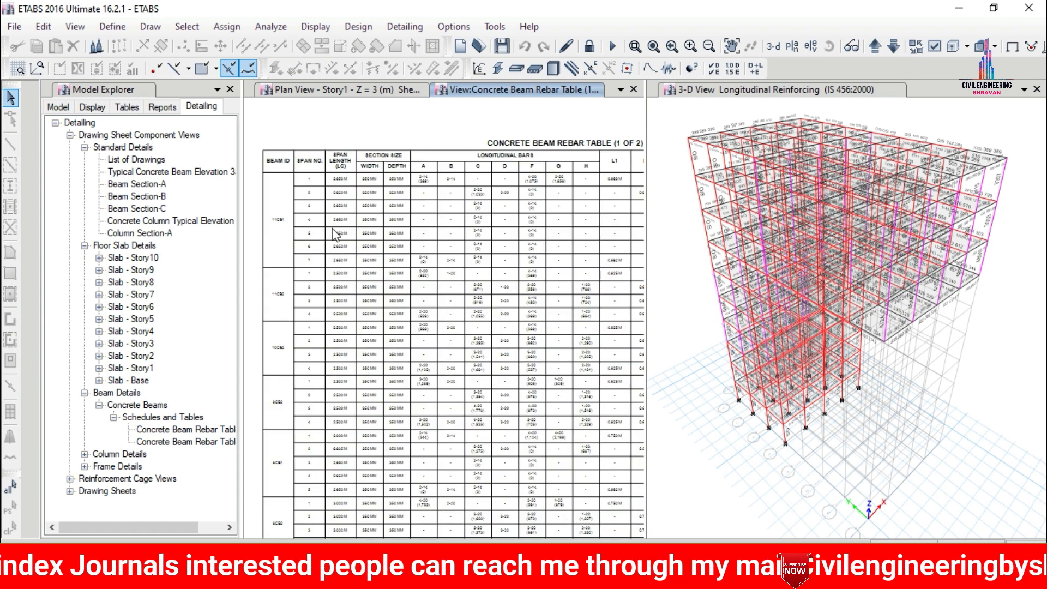
scroll(318, 232, "up", 3)
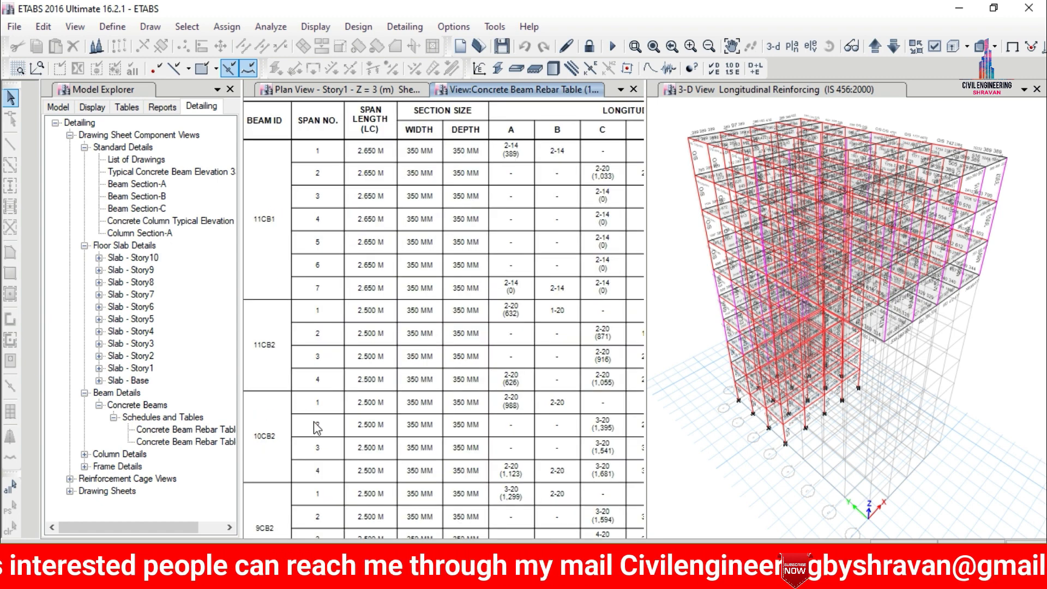
scroll(261, 352, "up", 4)
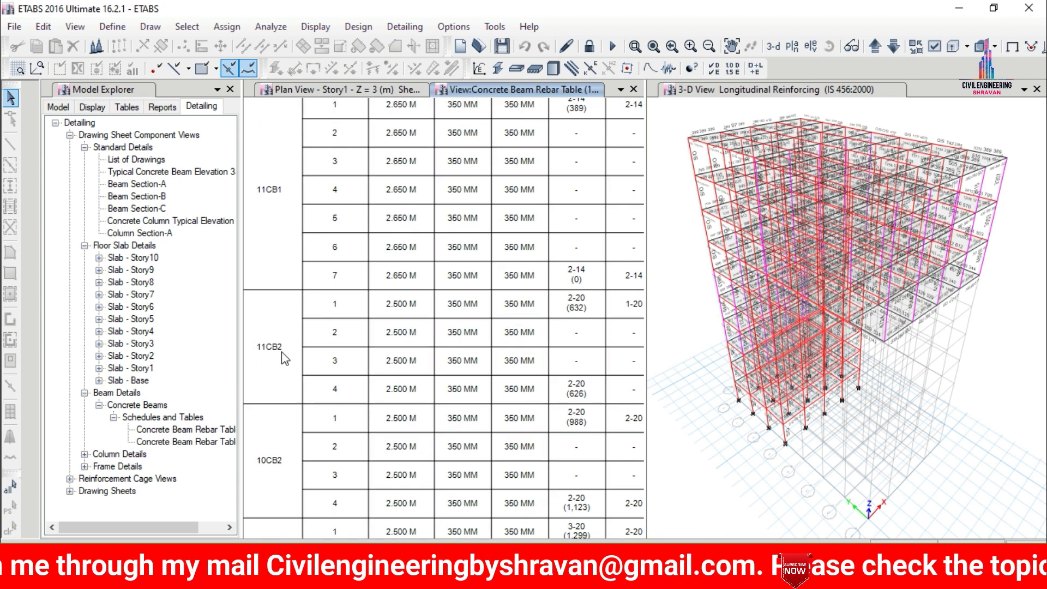
scroll(281, 352, "down", 1)
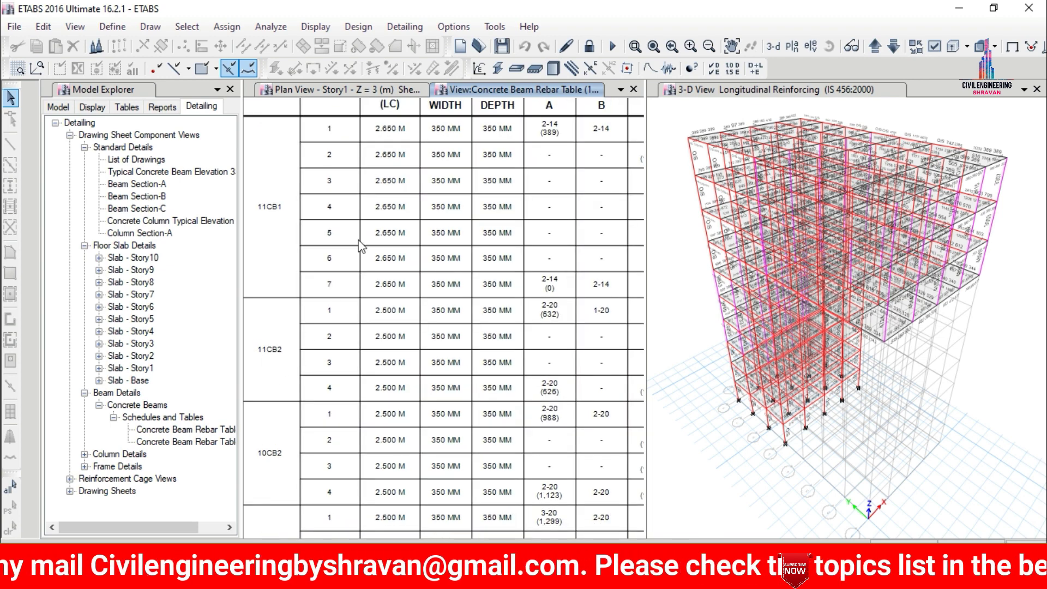
scroll(370, 214, "down", 1)
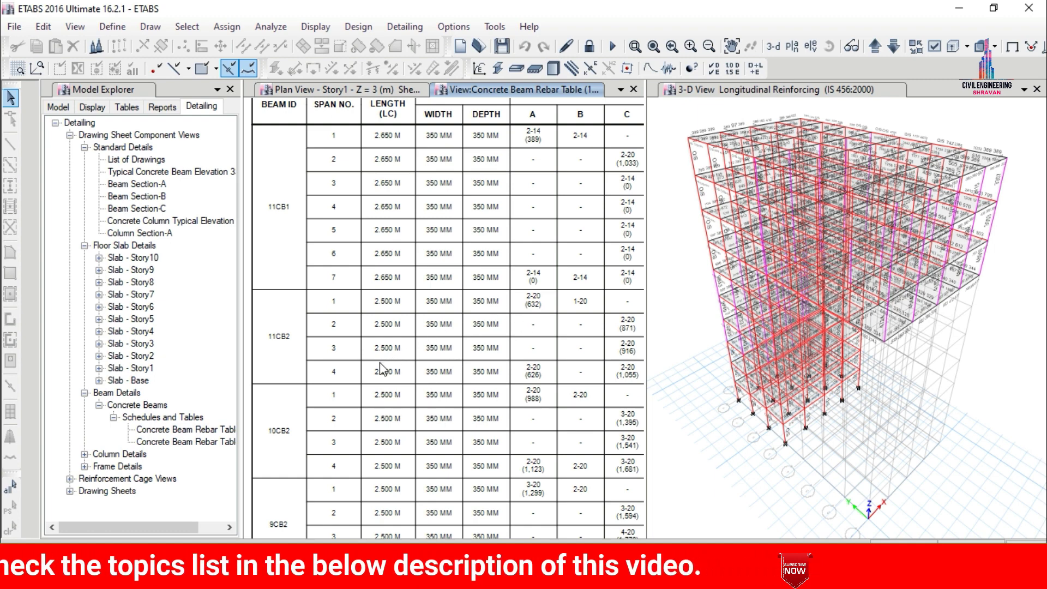
scroll(377, 357, "down", 1)
scroll(371, 359, "down", 1)
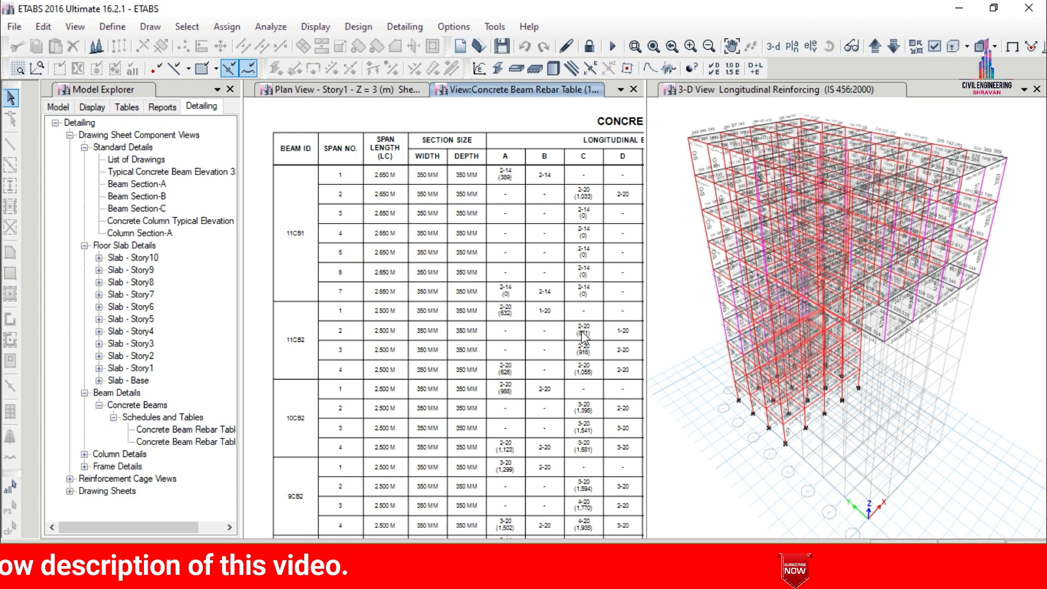
scroll(524, 333, "down", 4)
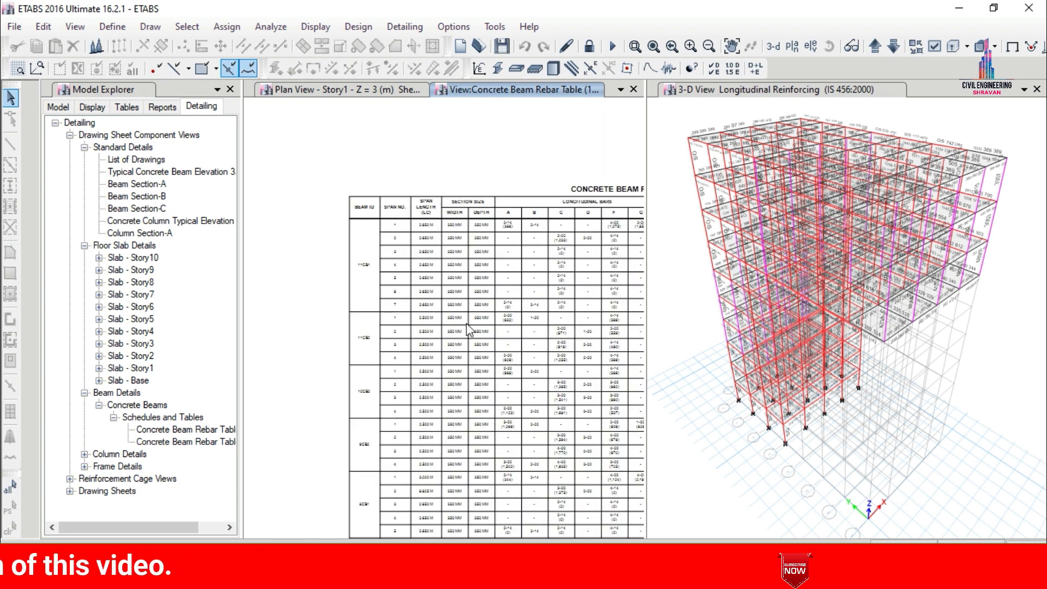
scroll(393, 344, "down", 1)
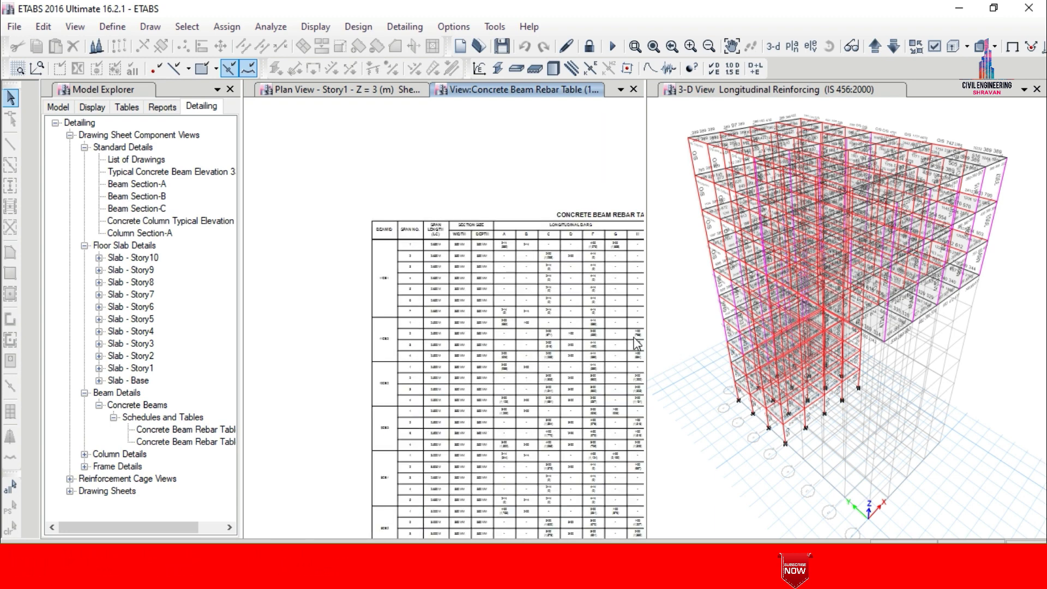
scroll(637, 343, "up", 1)
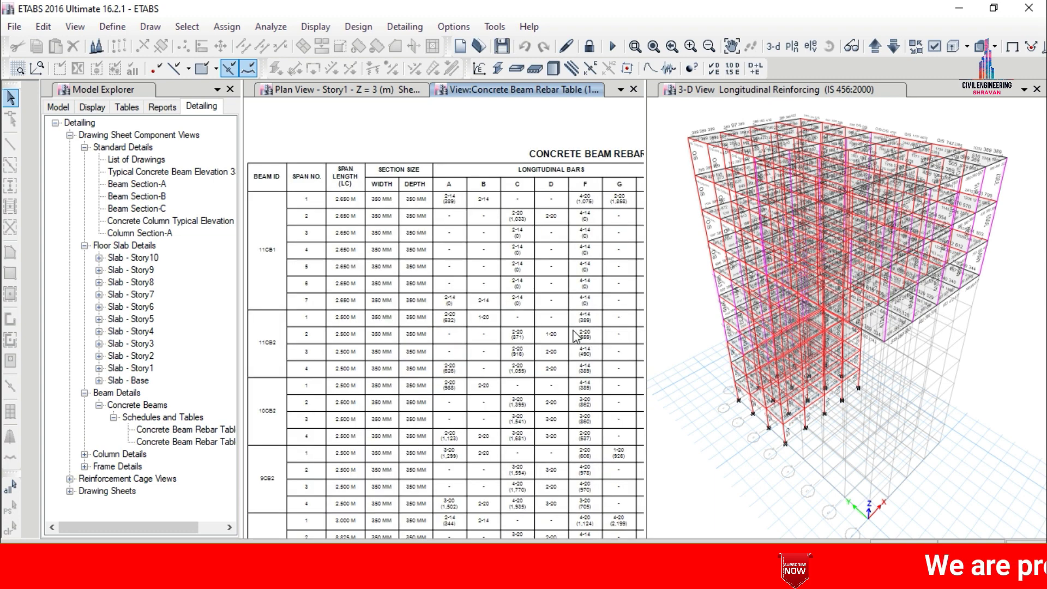
scroll(573, 341, "up", 1)
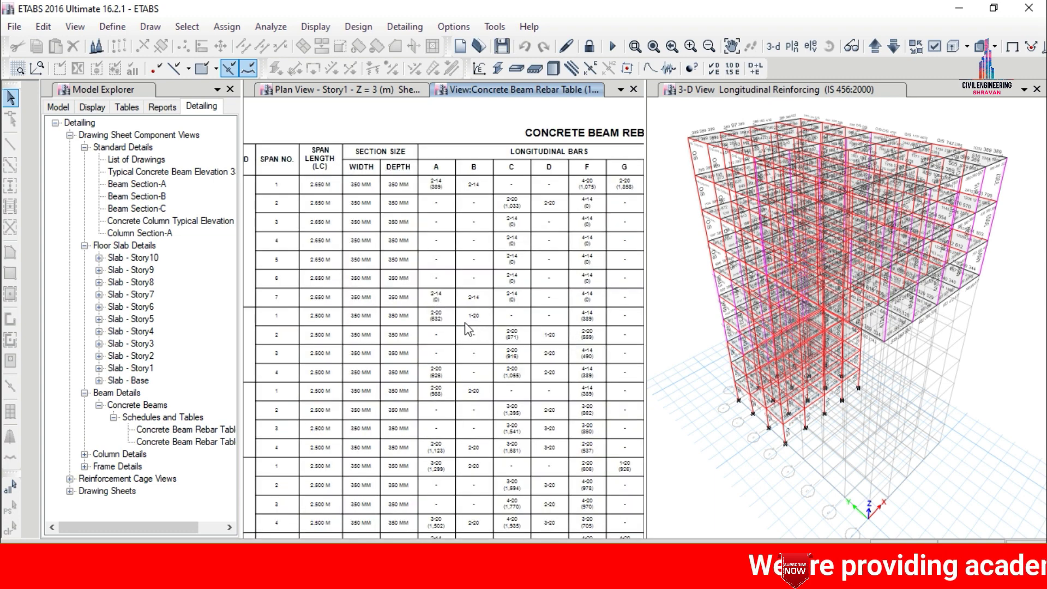
scroll(369, 305, "down", 1)
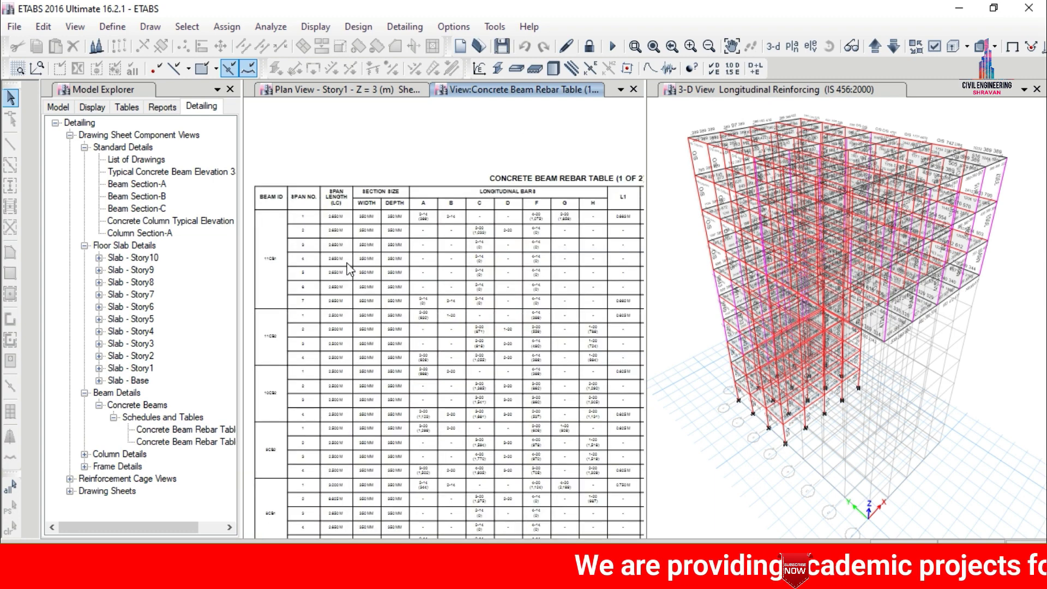
scroll(351, 269, "down", 3)
scroll(473, 277, "down", 1)
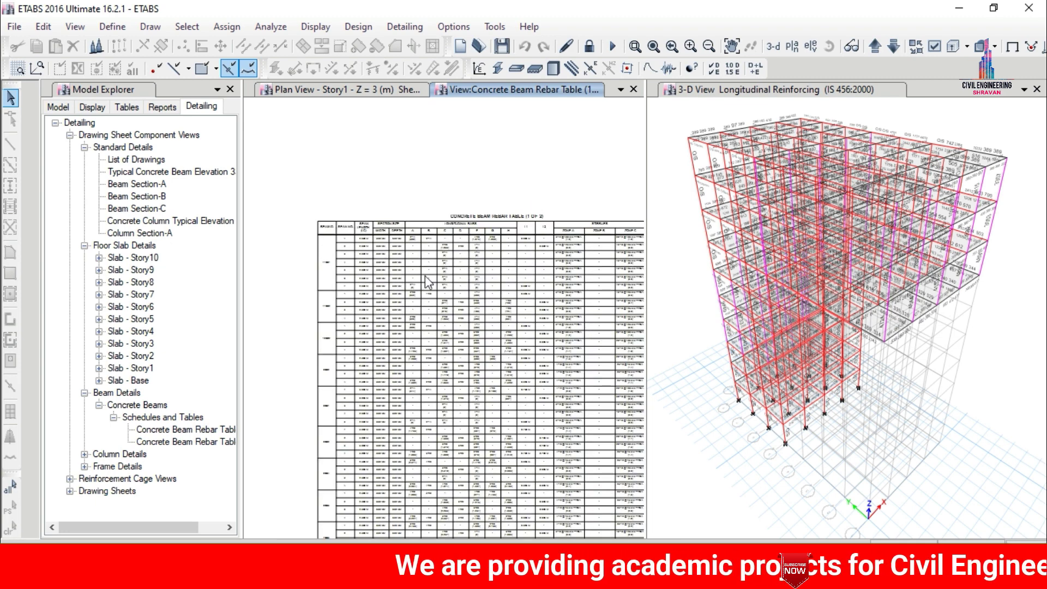
scroll(451, 318, "down", 1)
scroll(390, 274, "up", 4)
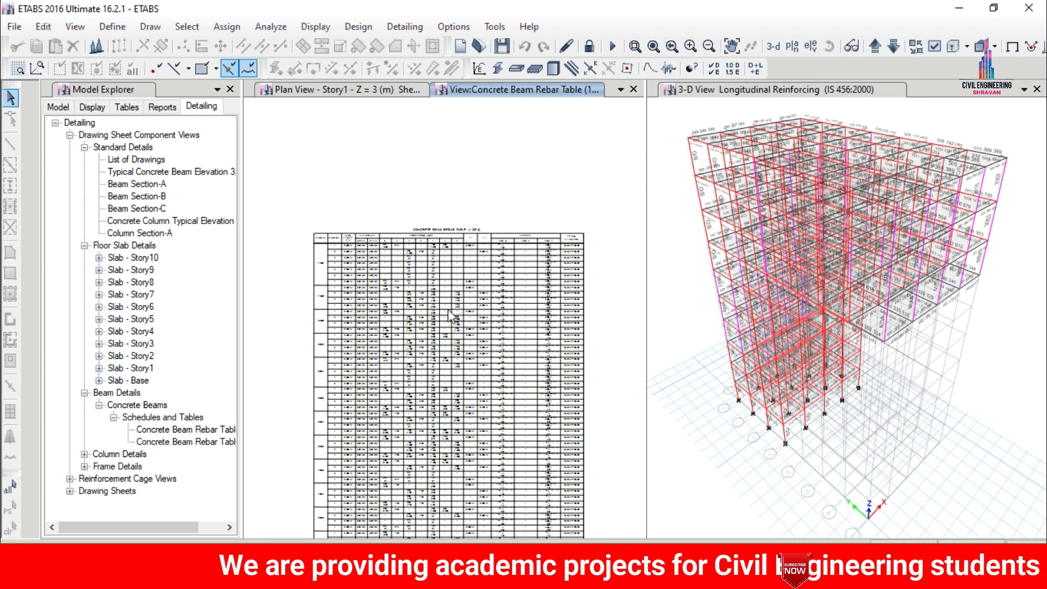
scroll(519, 324, "up", 1)
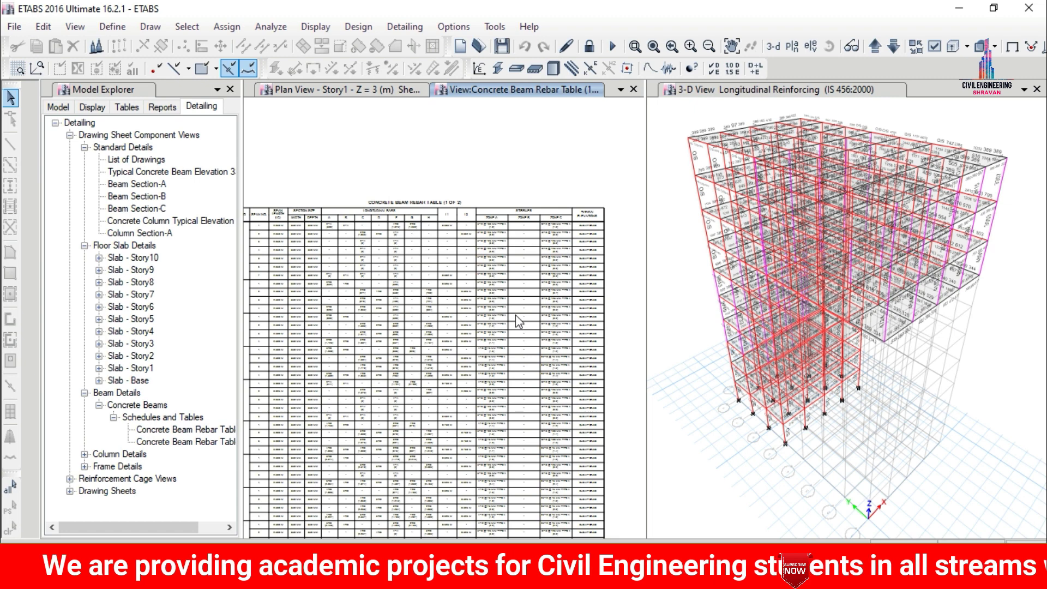
scroll(519, 347, "up", 4)
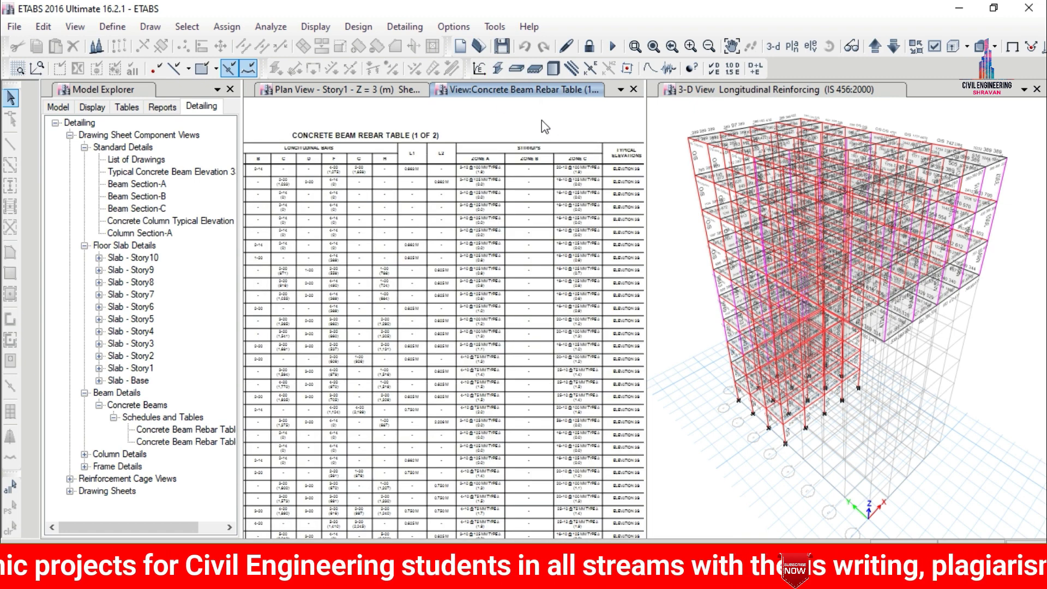
scroll(541, 121, "up", 1)
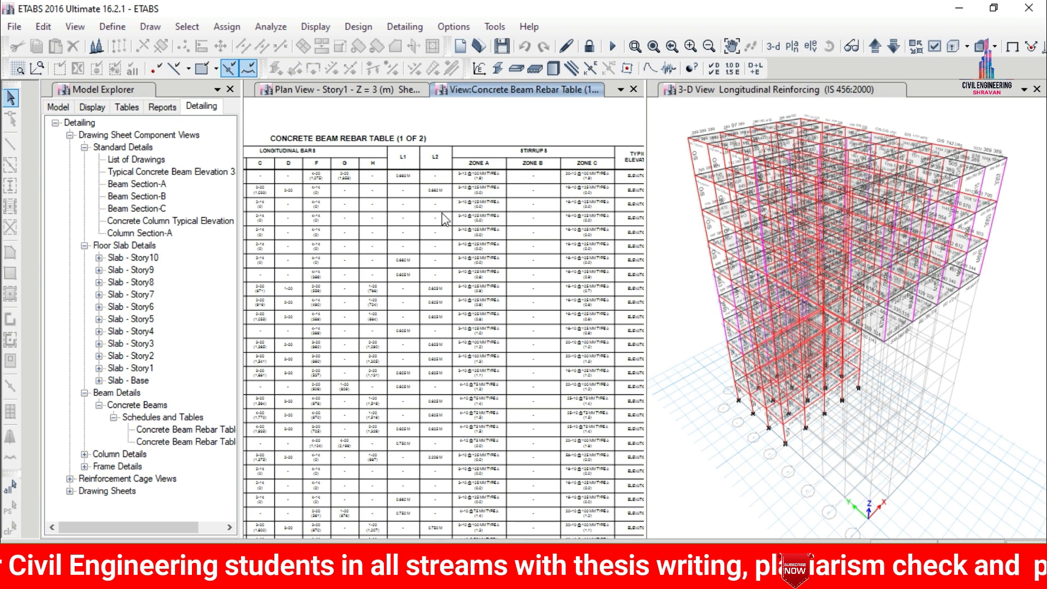
scroll(436, 217, "down", 1)
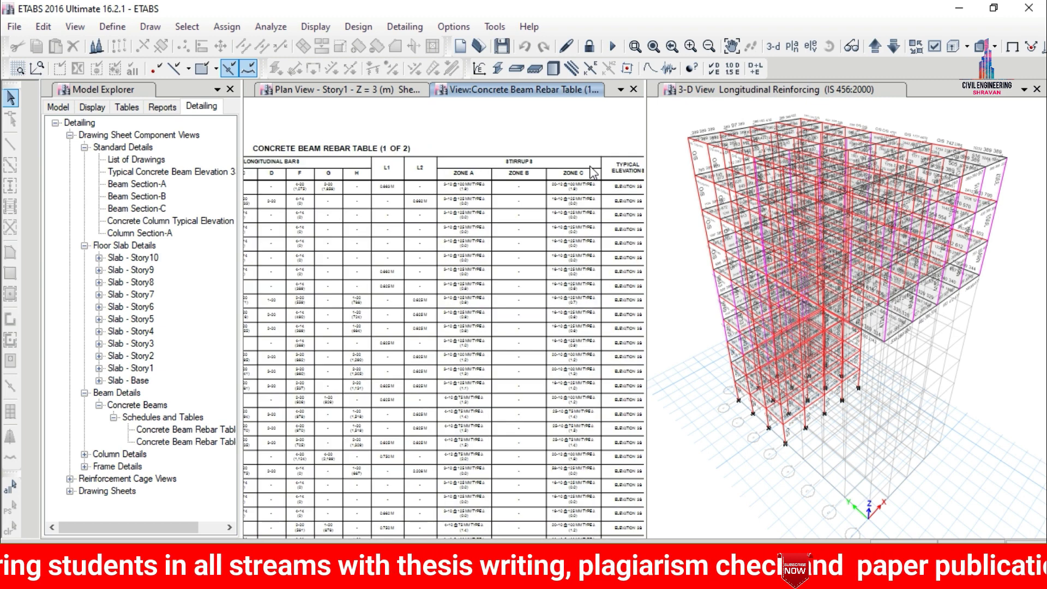
scroll(525, 159, "up", 1)
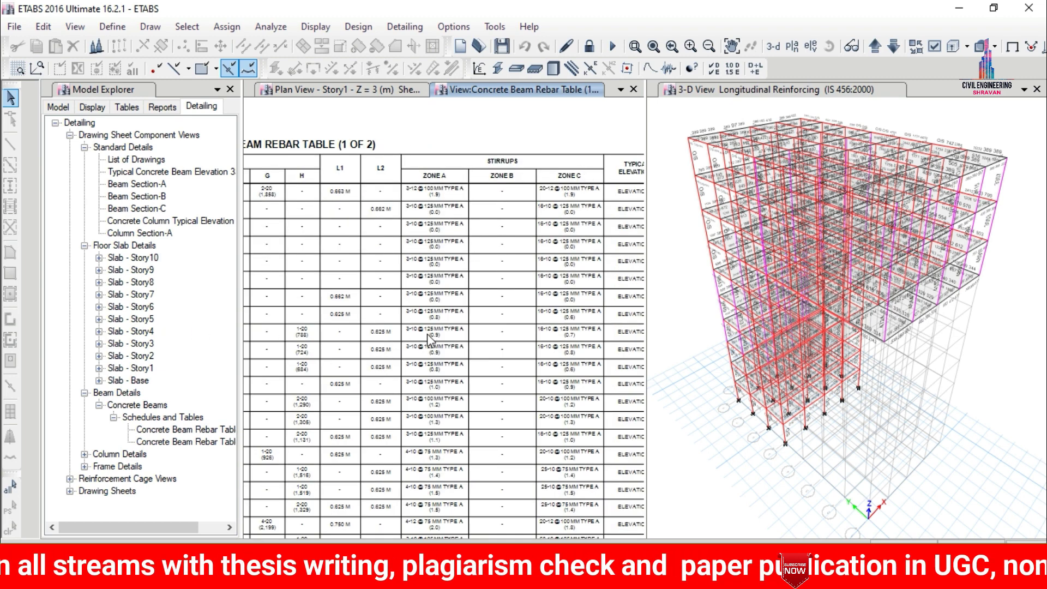
scroll(430, 341, "up", 1)
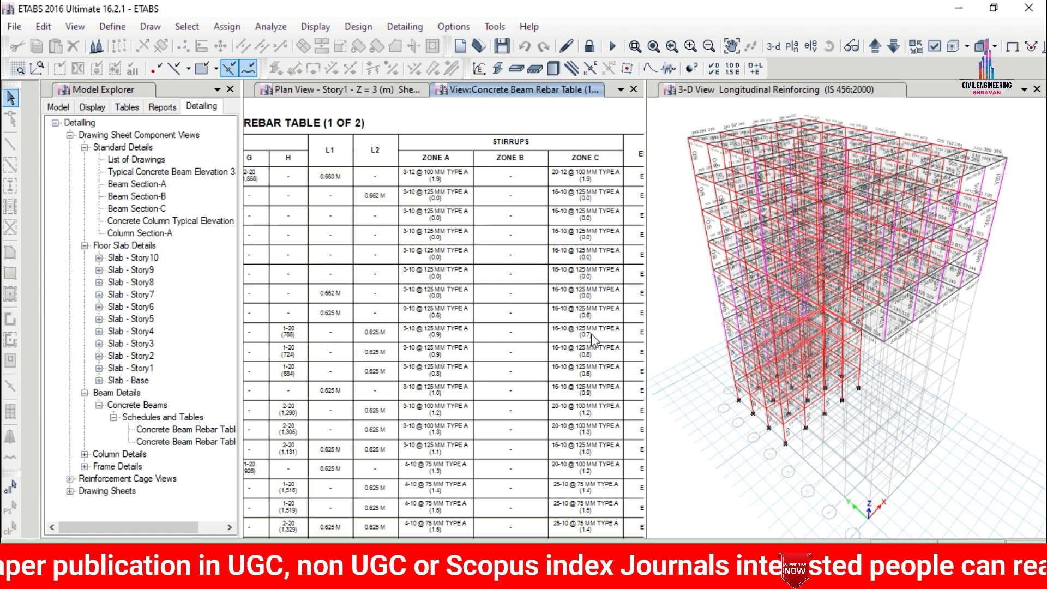
scroll(436, 334, "down", 3)
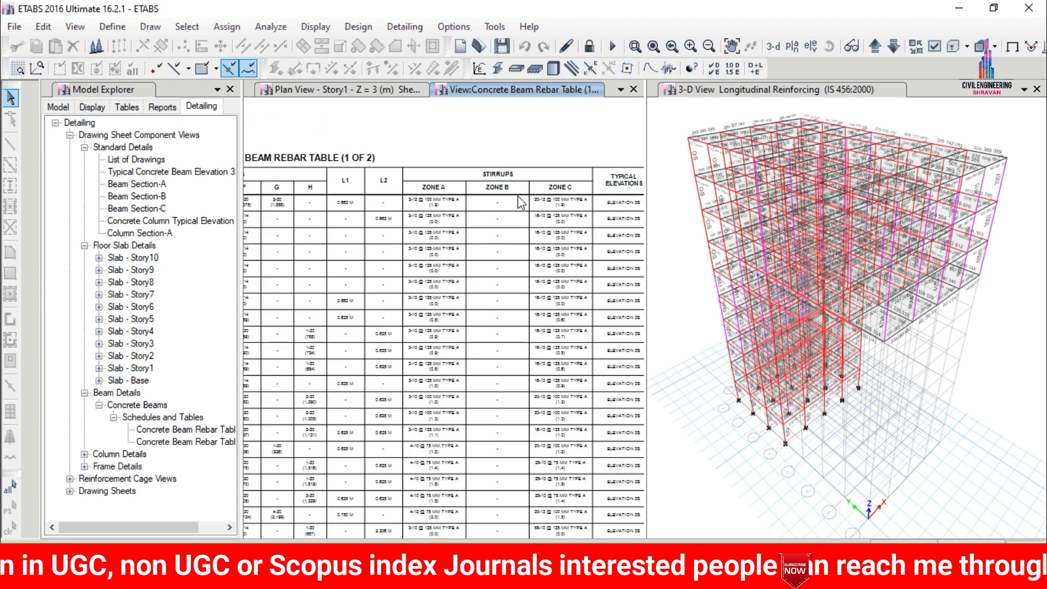
scroll(619, 303, "up", 2)
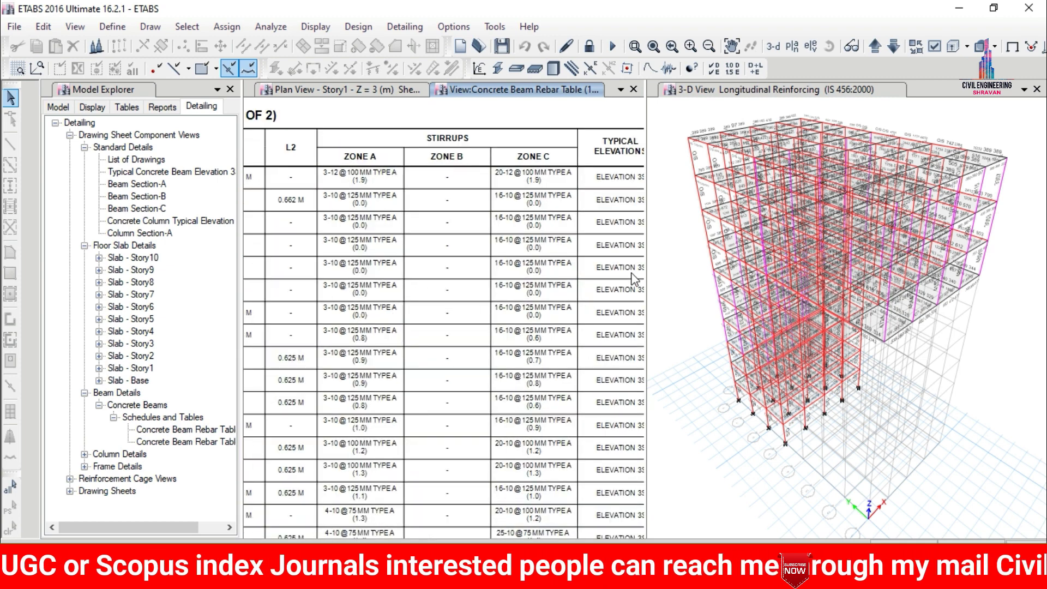
scroll(618, 299, "down", 1)
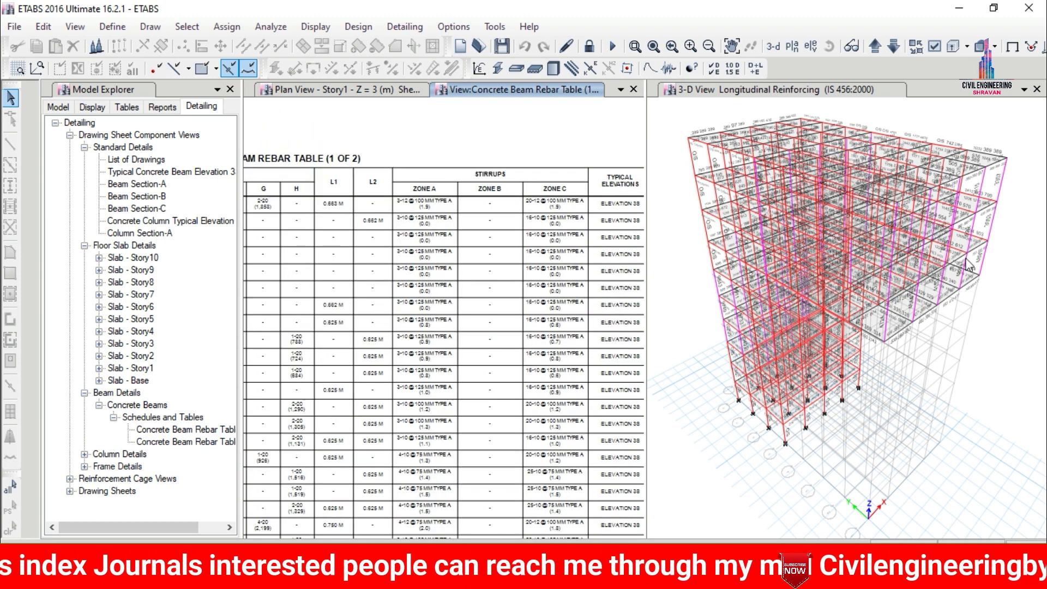
Open the Story7 and Base concrete column layout plans under Column Details framing plans.
left_click(85, 454)
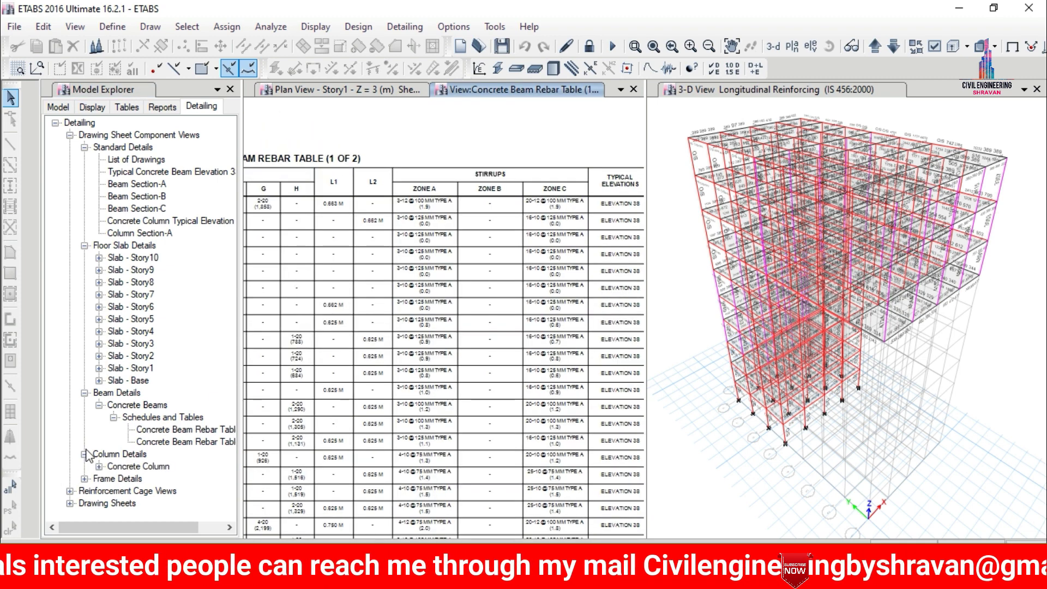
left_click(99, 467)
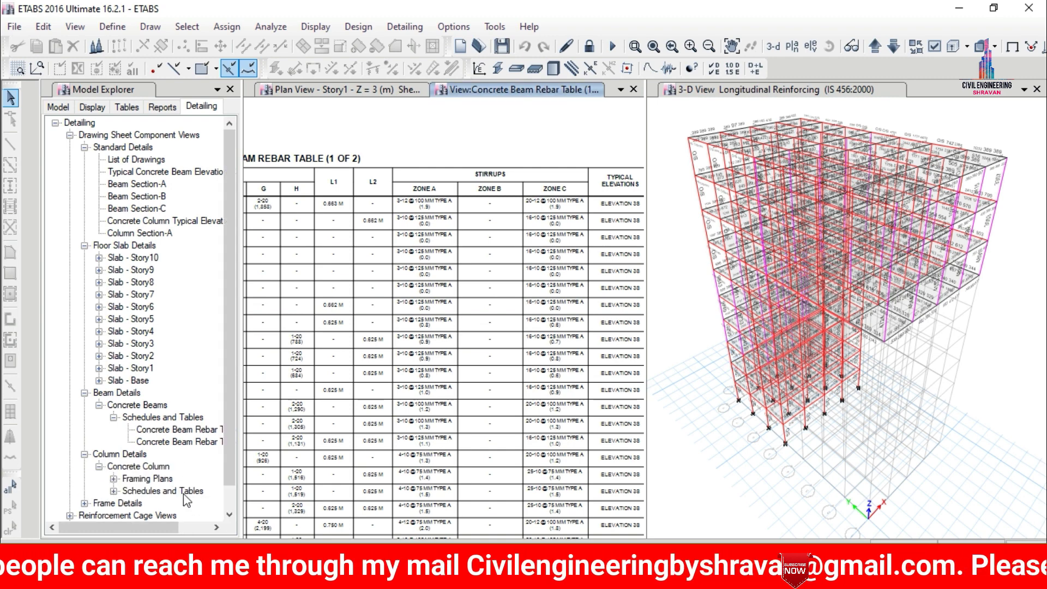
left_click(113, 478)
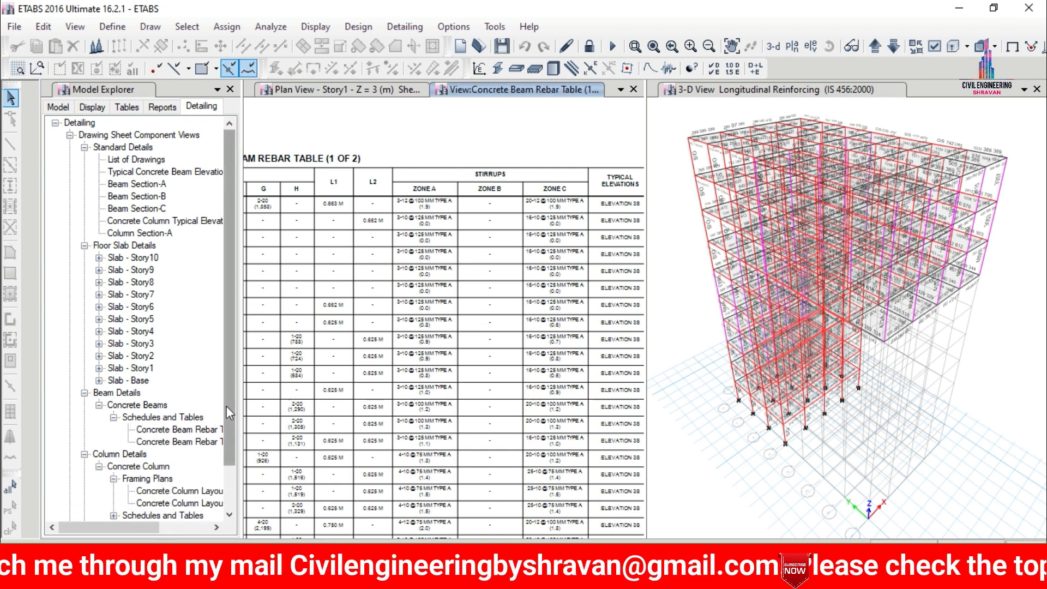
scroll(227, 405, "down", 2)
double_click(192, 446)
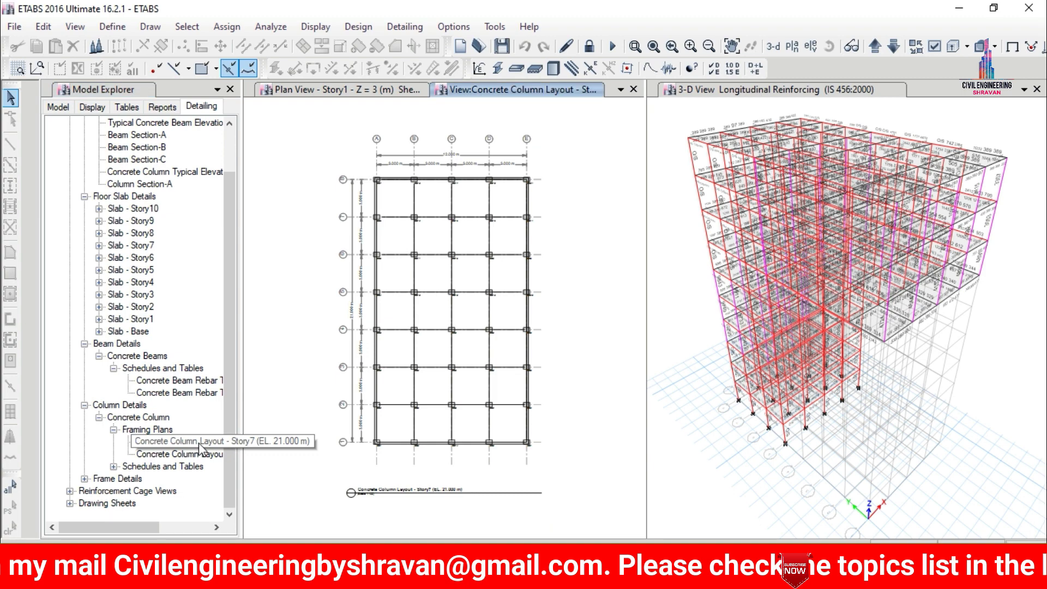
scroll(407, 165, "up", 2)
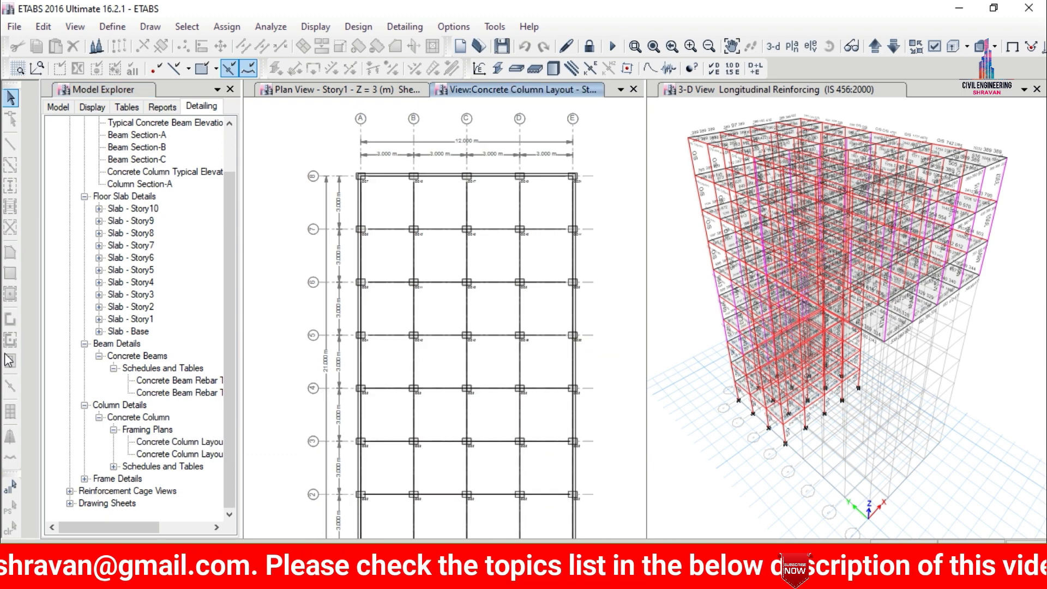
double_click(181, 458)
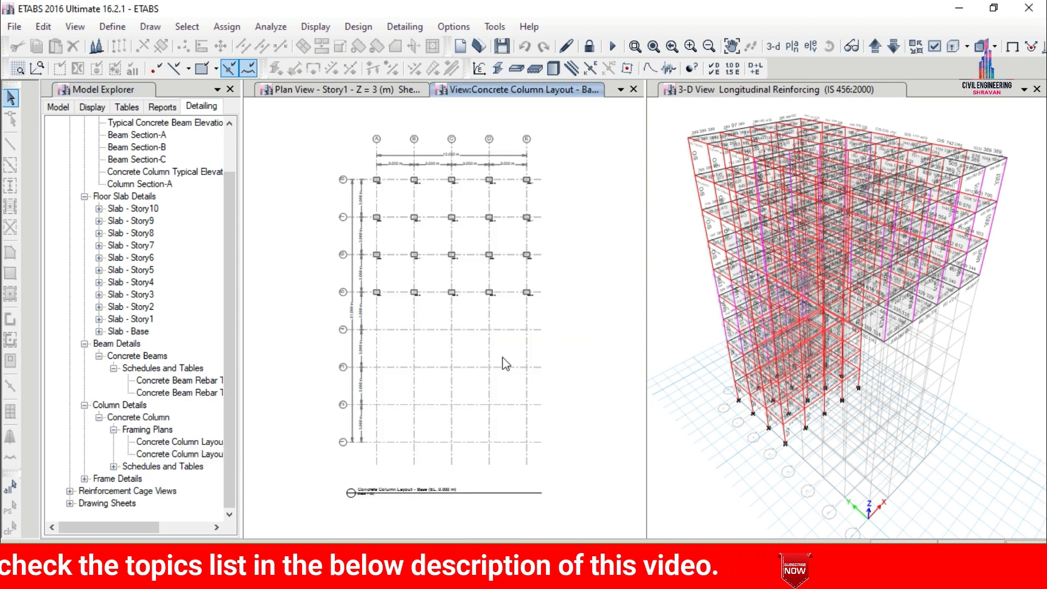
left_click(112, 467)
Open the Concrete Column Schedule and zoom in on columns CC1, CC8 and CC14.
double_click(147, 478)
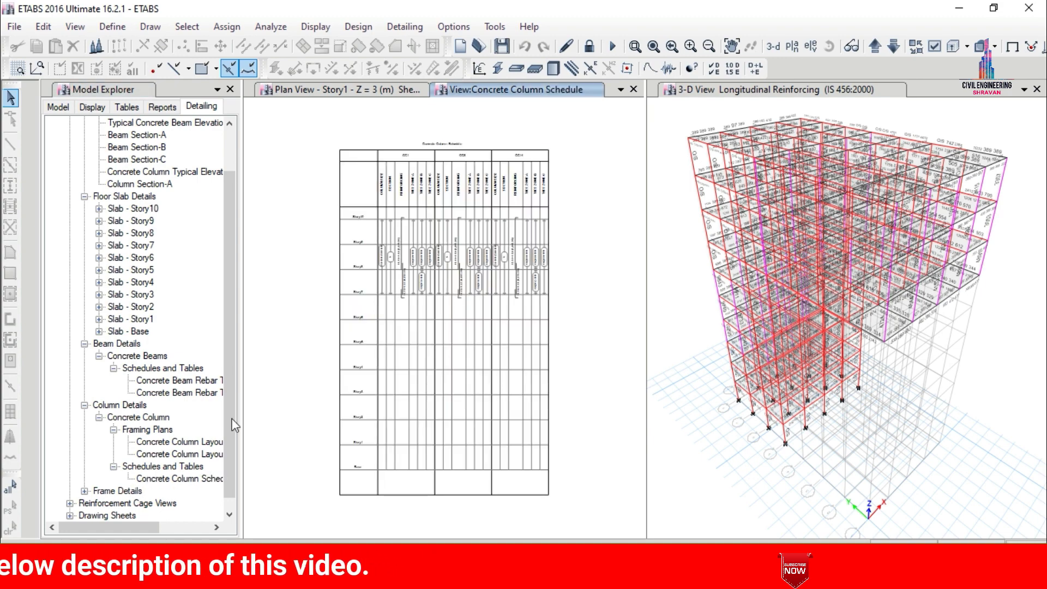
scroll(403, 229, "up", 3)
scroll(381, 227, "up", 4)
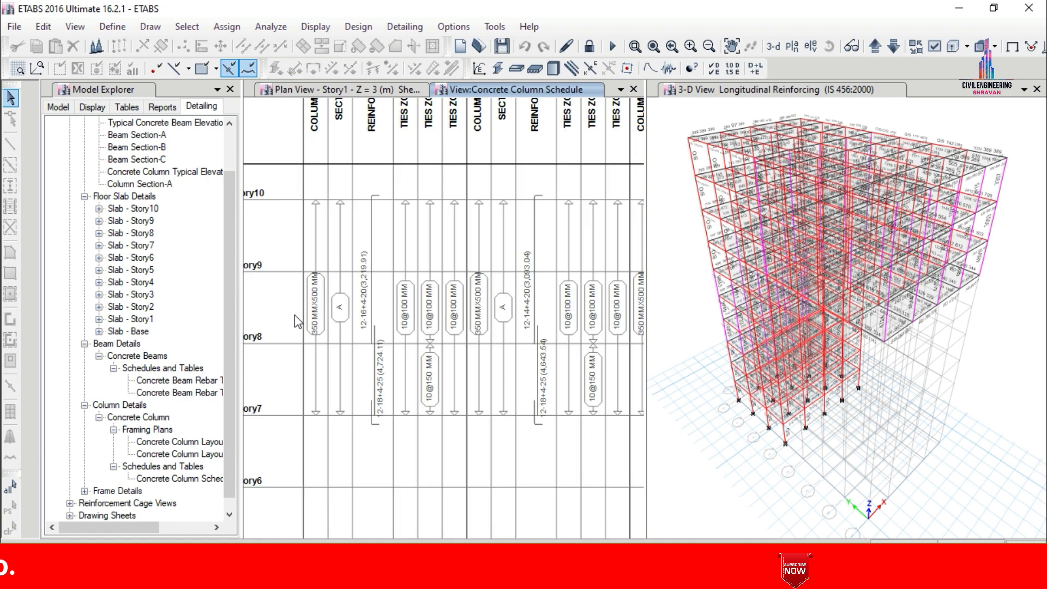
scroll(294, 316, "up", 1)
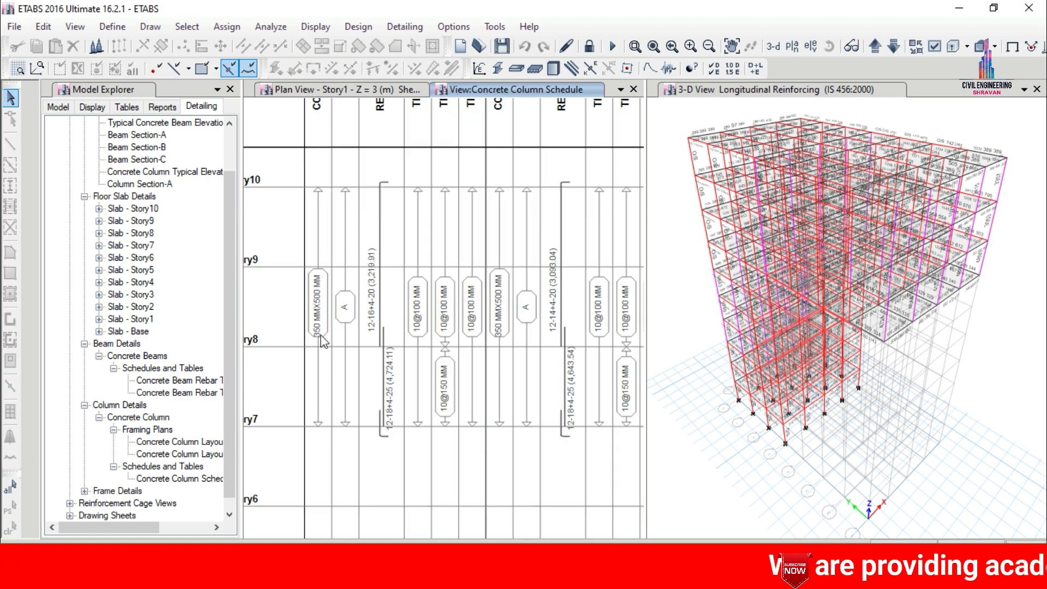
scroll(374, 321, "up", 2)
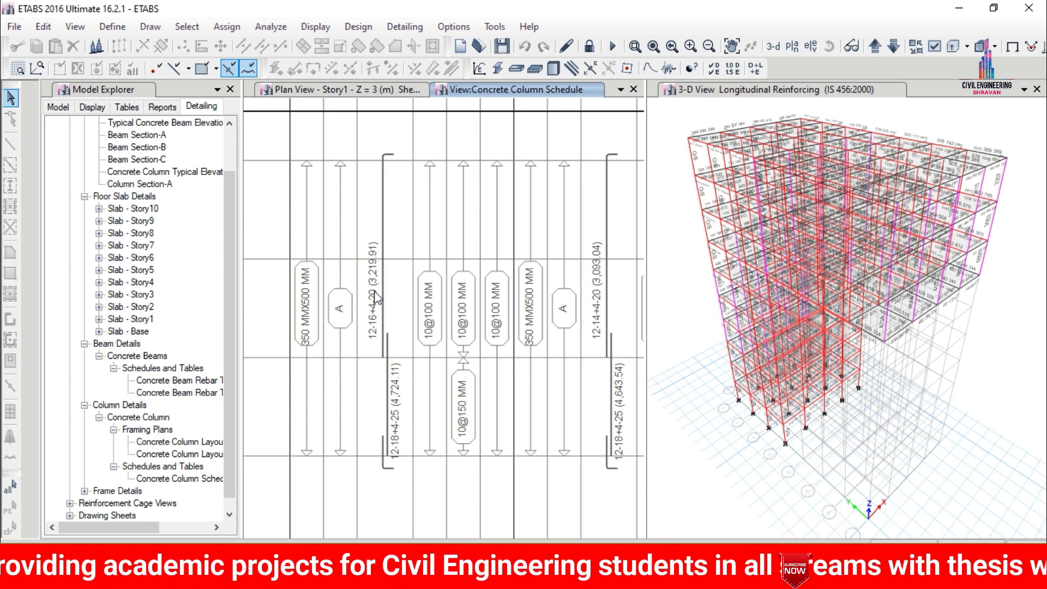
scroll(375, 257, "up", 4)
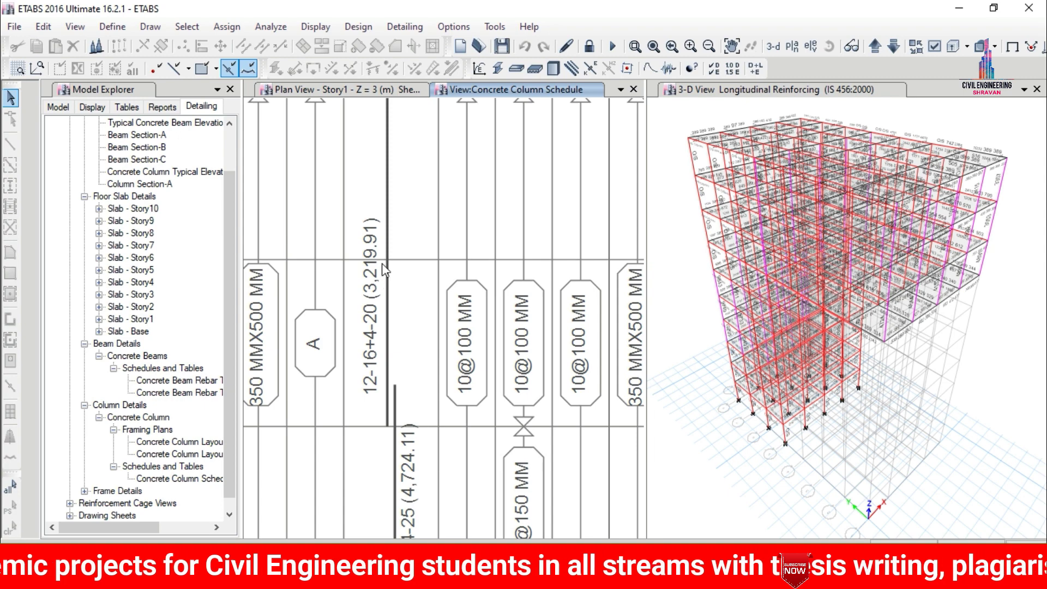
Zoom back out over the full column schedule and expand Reinforcement Cage Views.
scroll(380, 271, "down", 2)
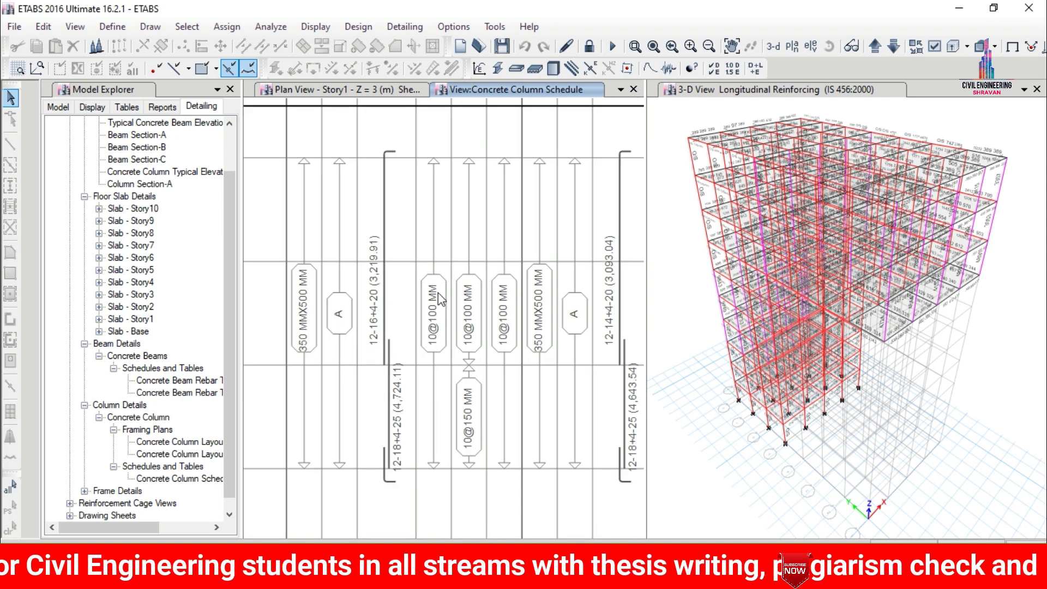
scroll(381, 334, "down", 4)
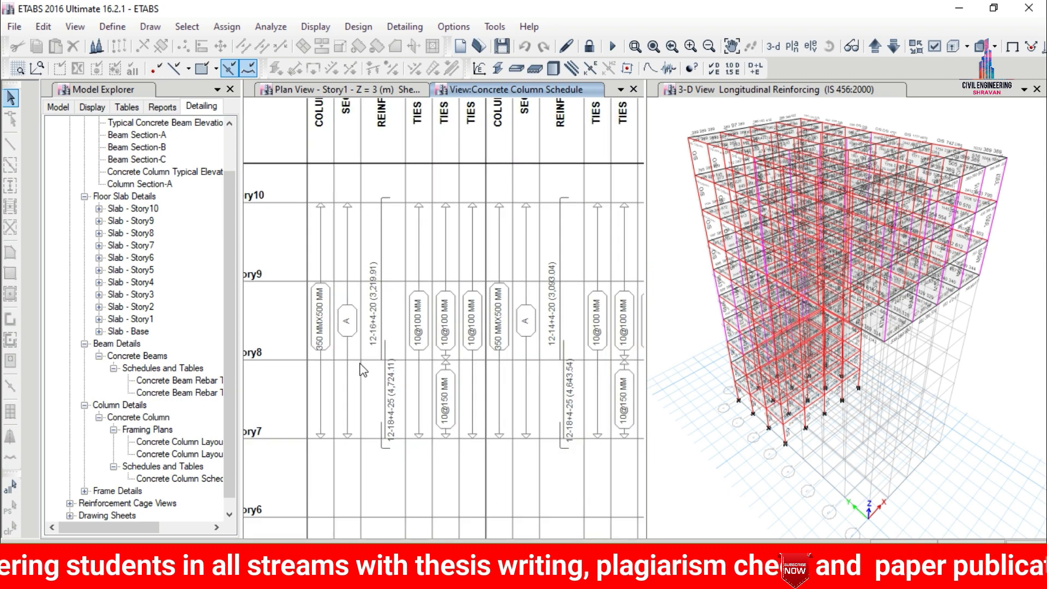
scroll(413, 166, "up", 3)
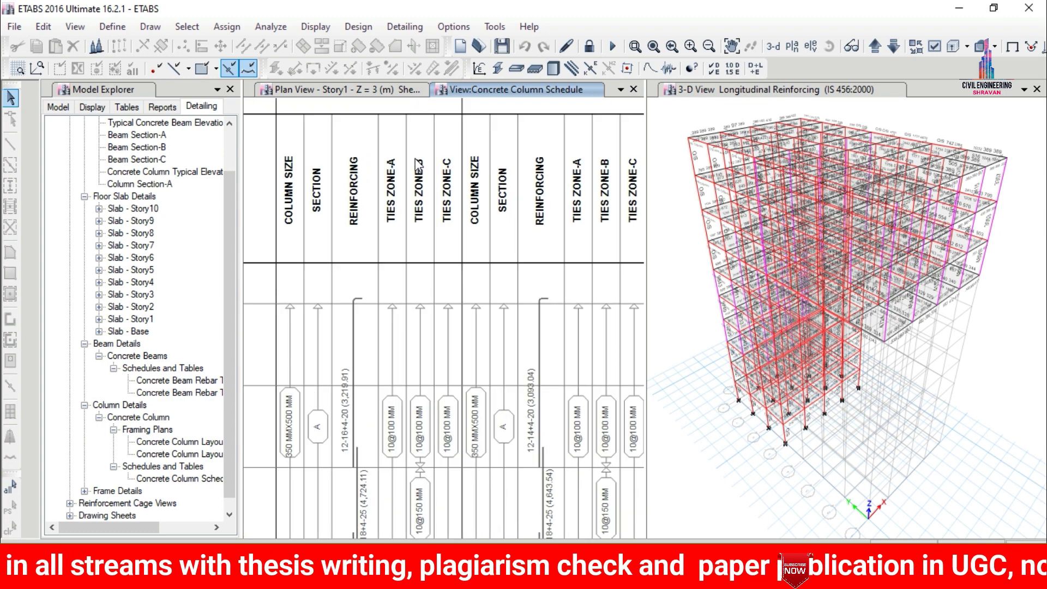
scroll(413, 202, "down", 1)
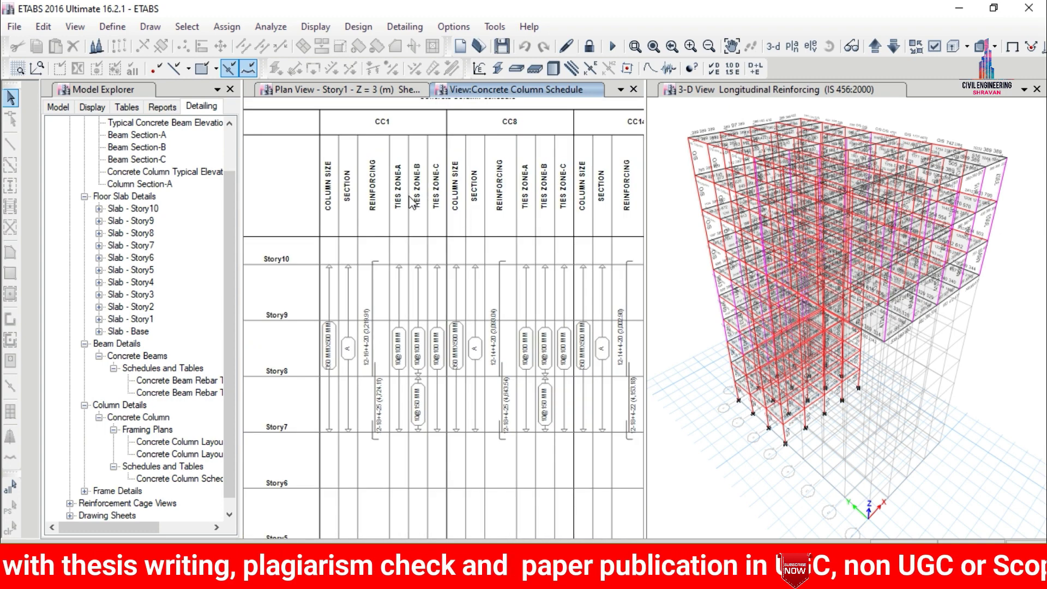
scroll(410, 238, "down", 1)
scroll(410, 238, "down", 1)
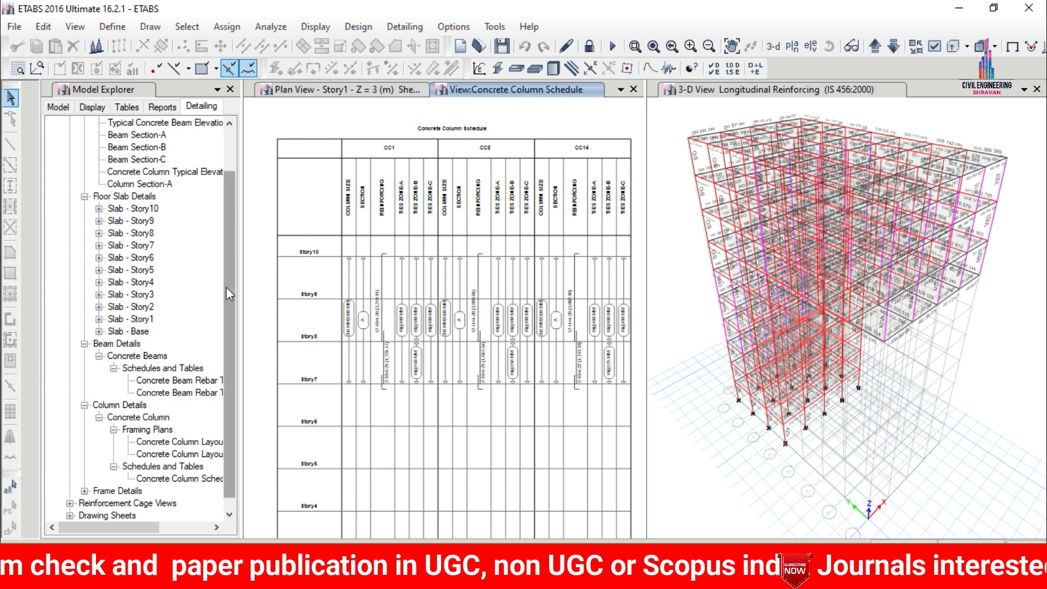
left_click(174, 478)
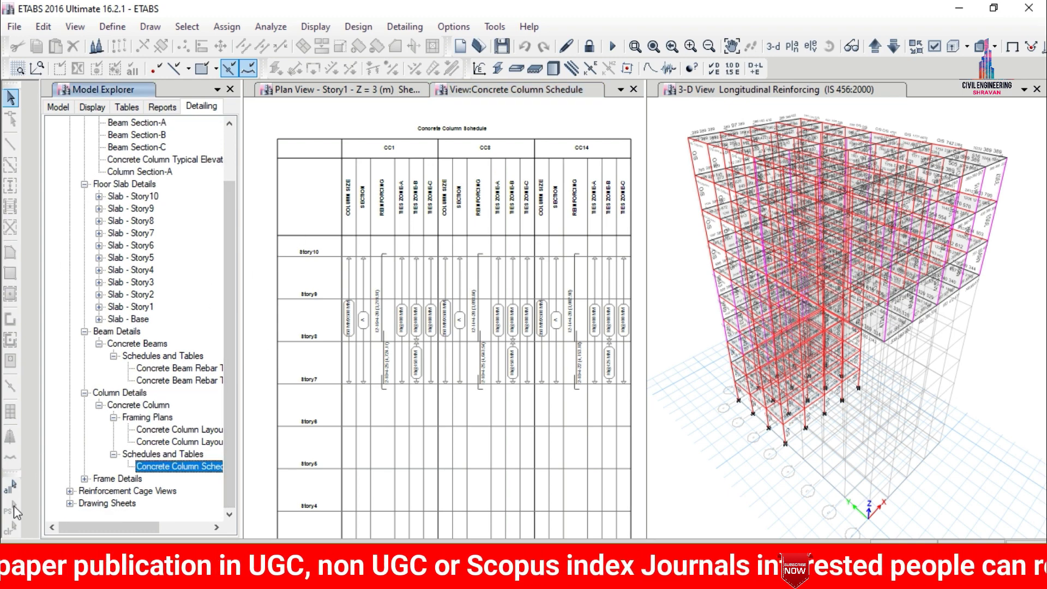
left_click(70, 491)
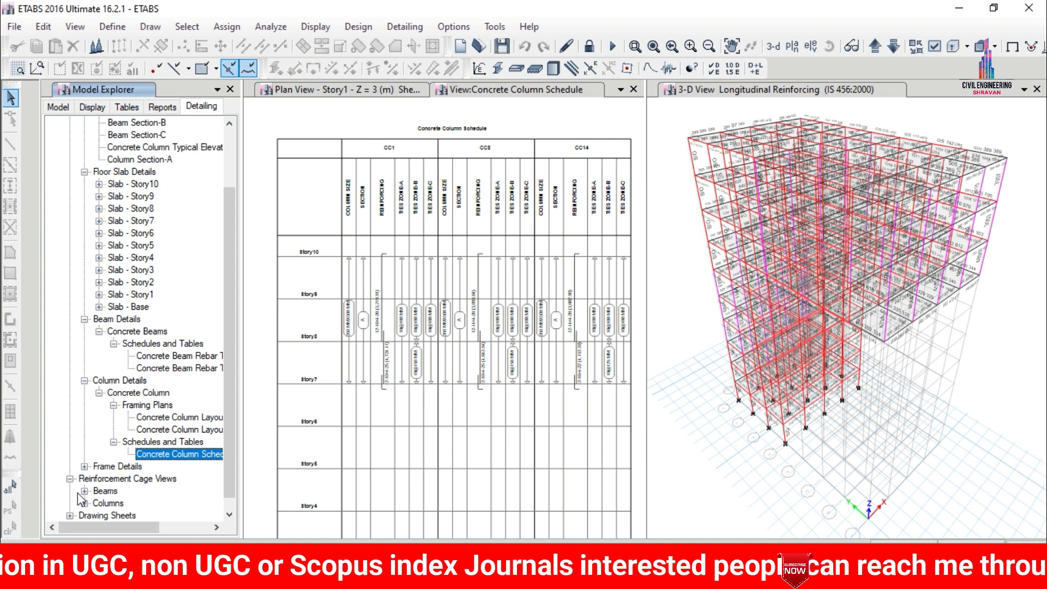
Open beam 8CB4's 3D rebar cage, orbit, pan and zoom over its bars and stirrups, then close it.
left_click(85, 503)
double_click(117, 392)
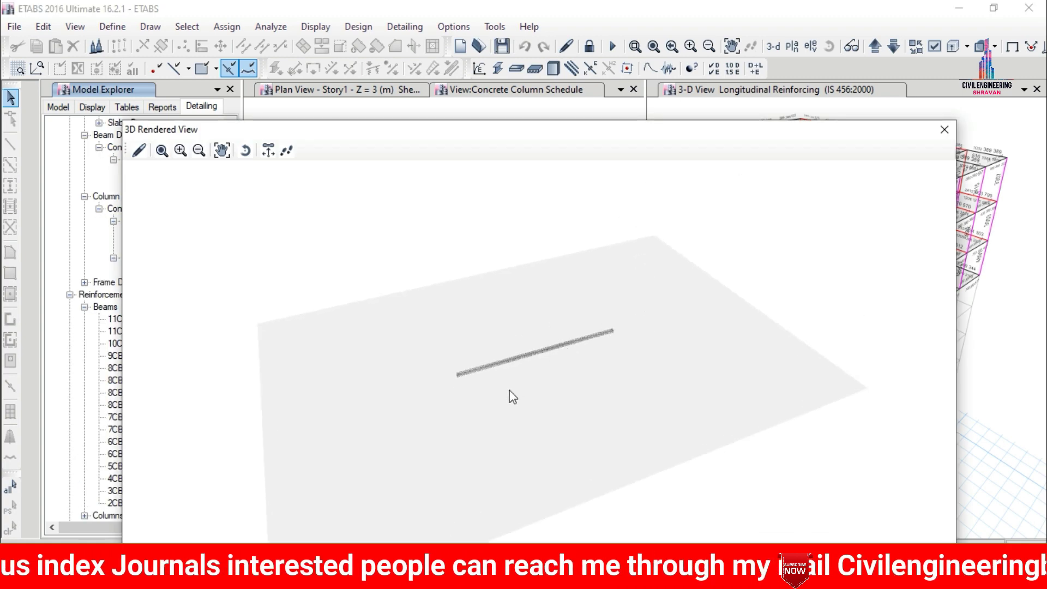
scroll(509, 393, "up", 5)
scroll(294, 364, "up", 5)
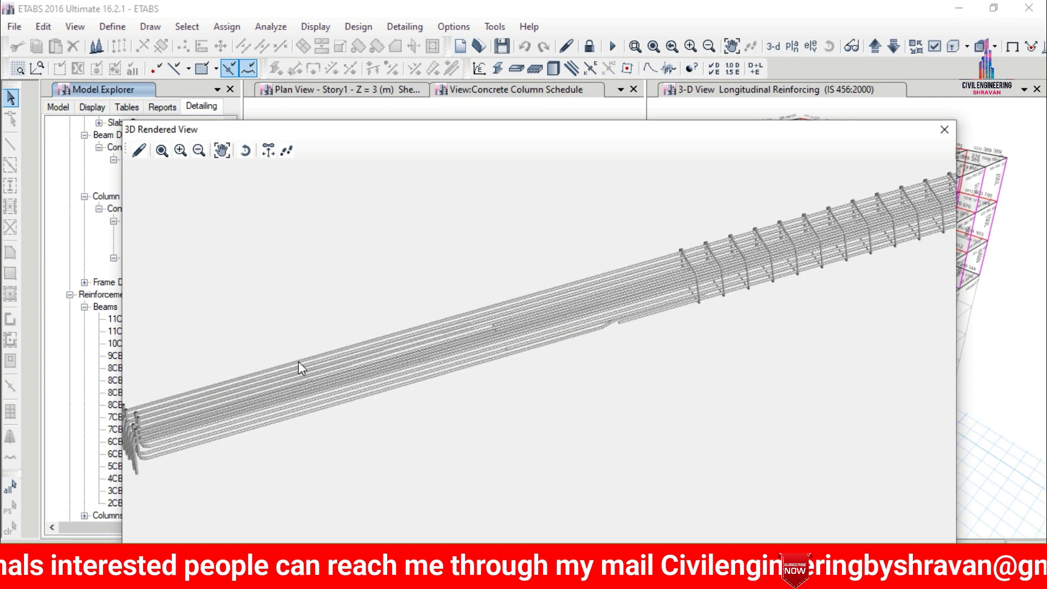
scroll(430, 295, "down", 5)
left_click_drag(436, 308, 565, 391)
left_click_drag(764, 331, 490, 469)
left_click_drag(513, 527, 597, 394)
scroll(482, 428, "up", 6)
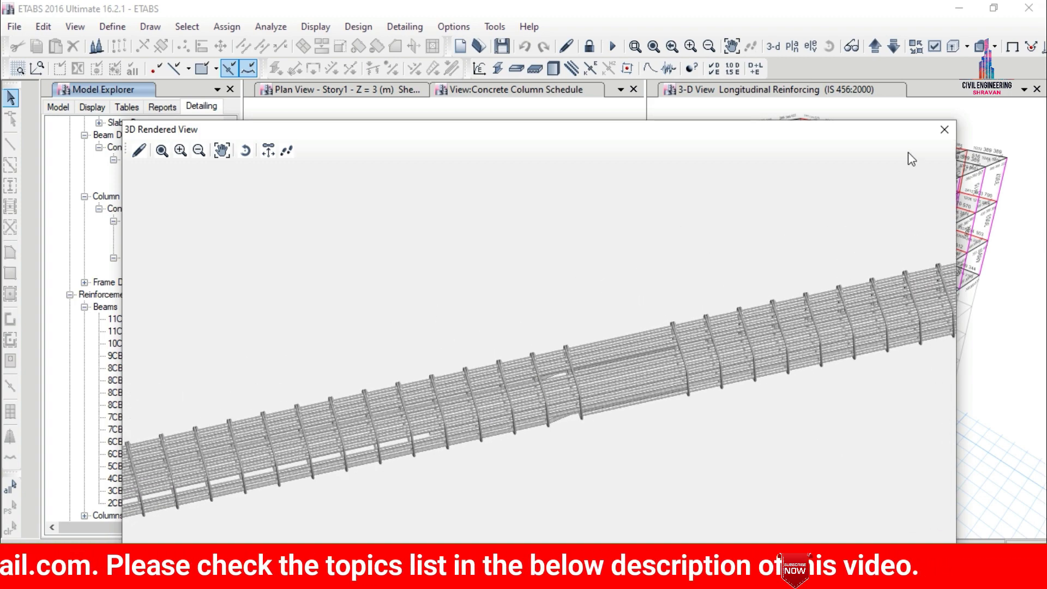
left_click(944, 129)
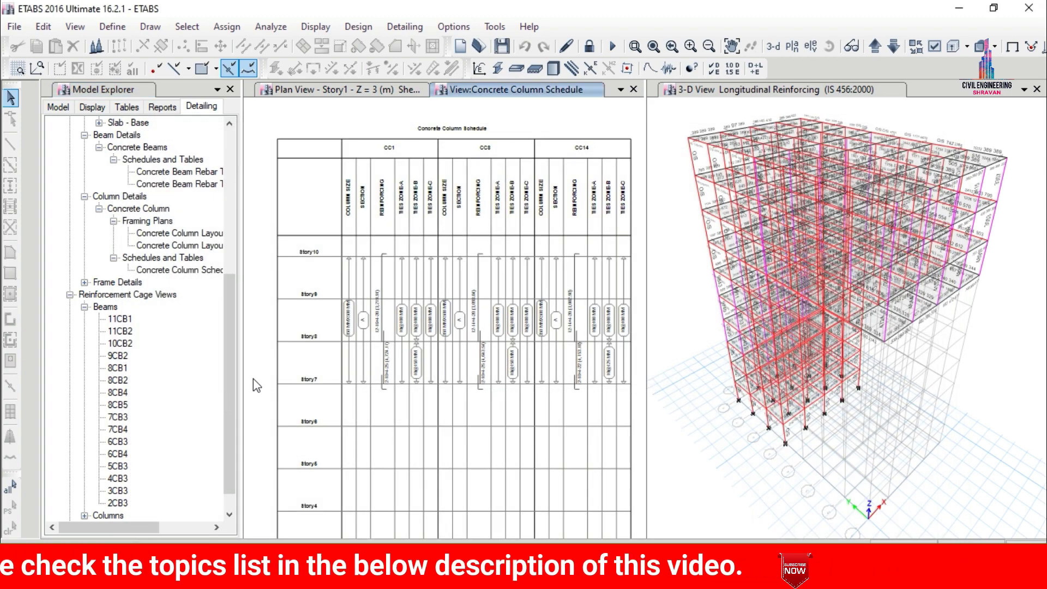
Open column CC8's 3D rebar cage from the Columns cage list and zoom in.
left_click(229, 386)
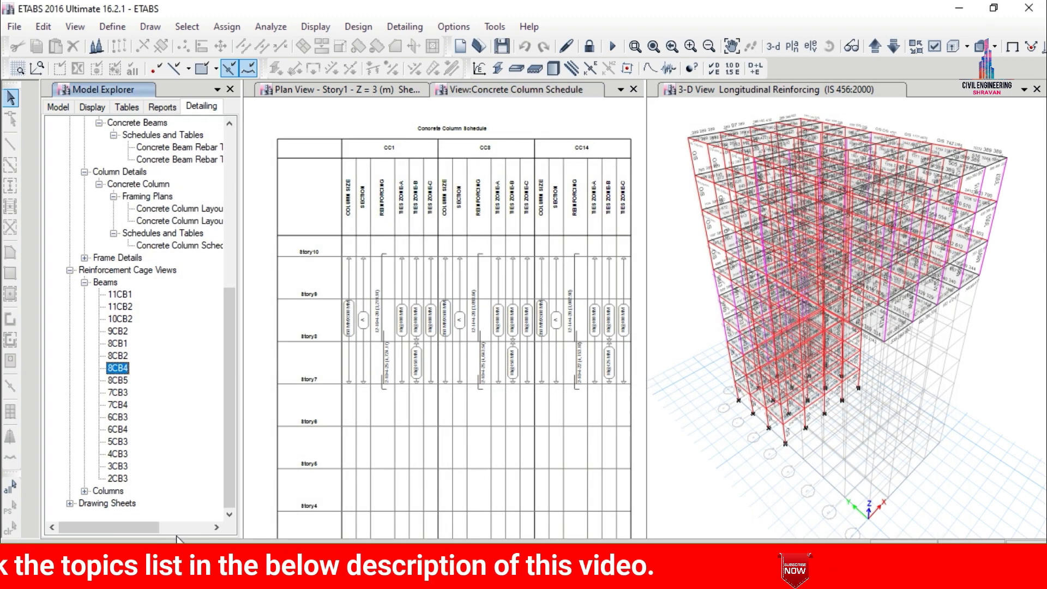
left_click(84, 491)
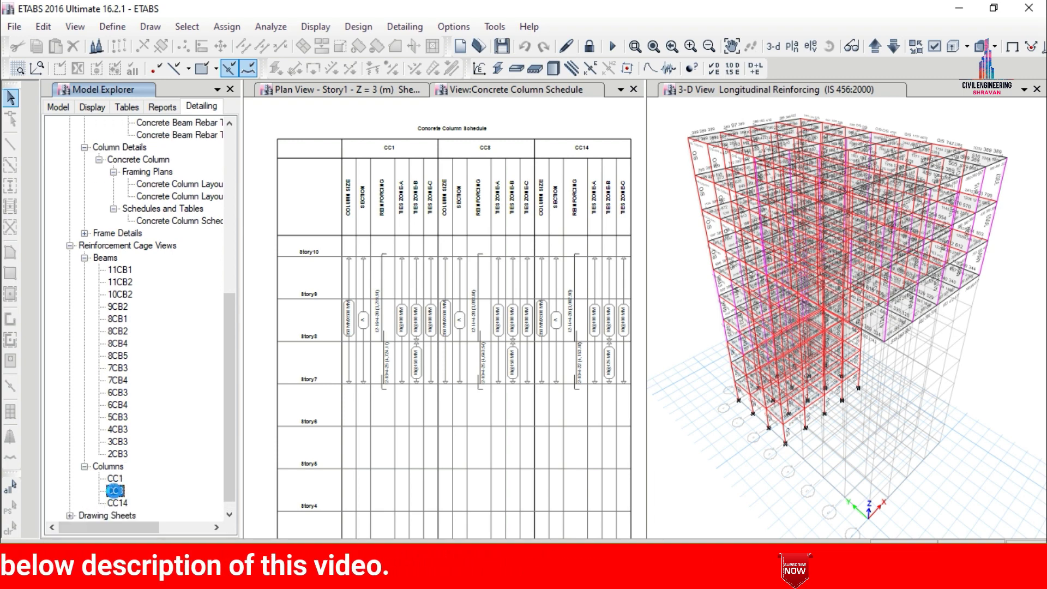
double_click(112, 493)
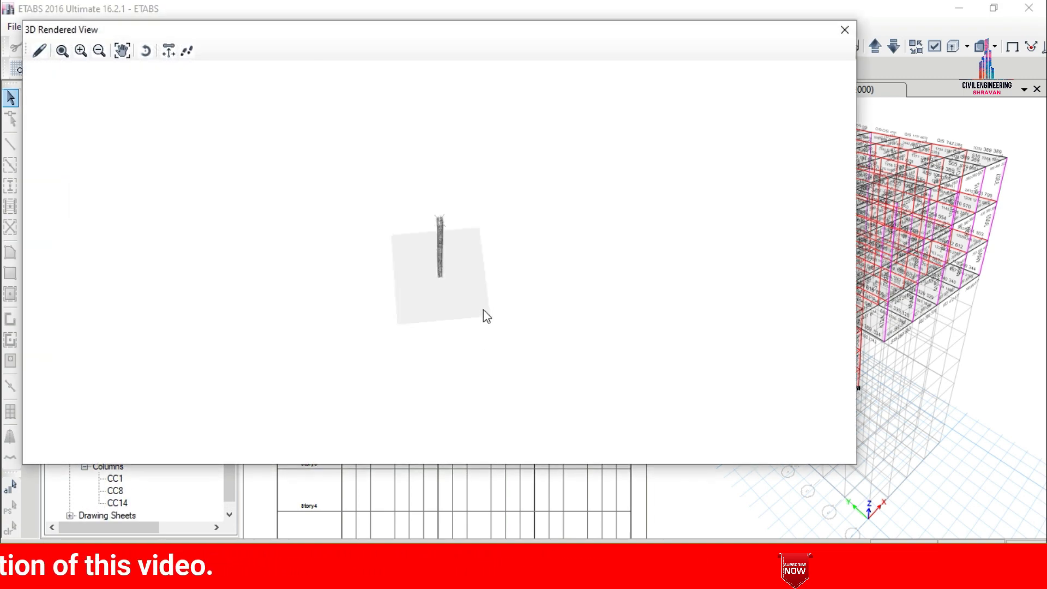
scroll(444, 229, "up", 5)
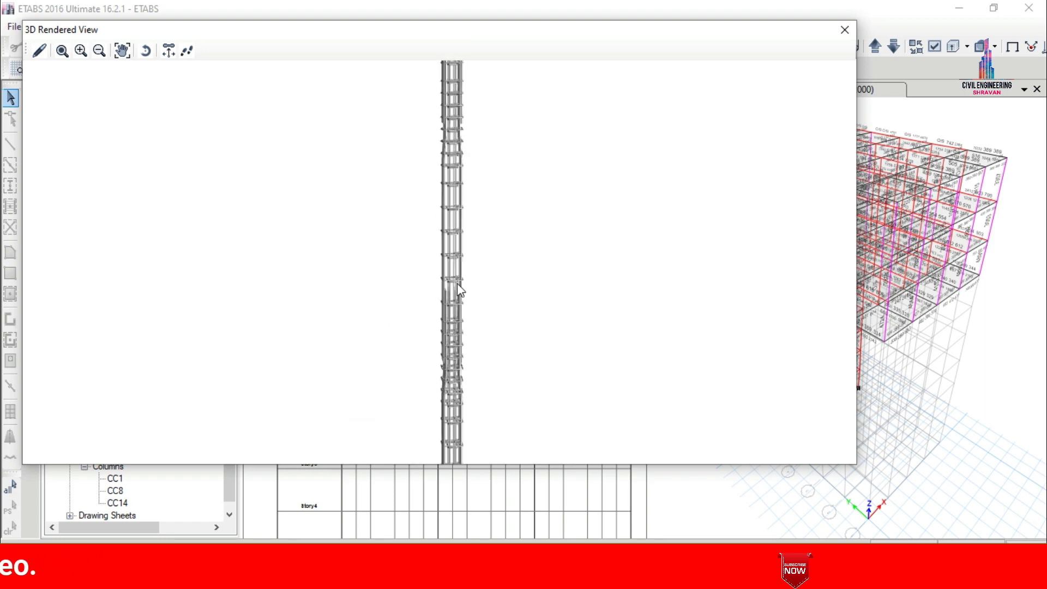
scroll(457, 461, "up", 8)
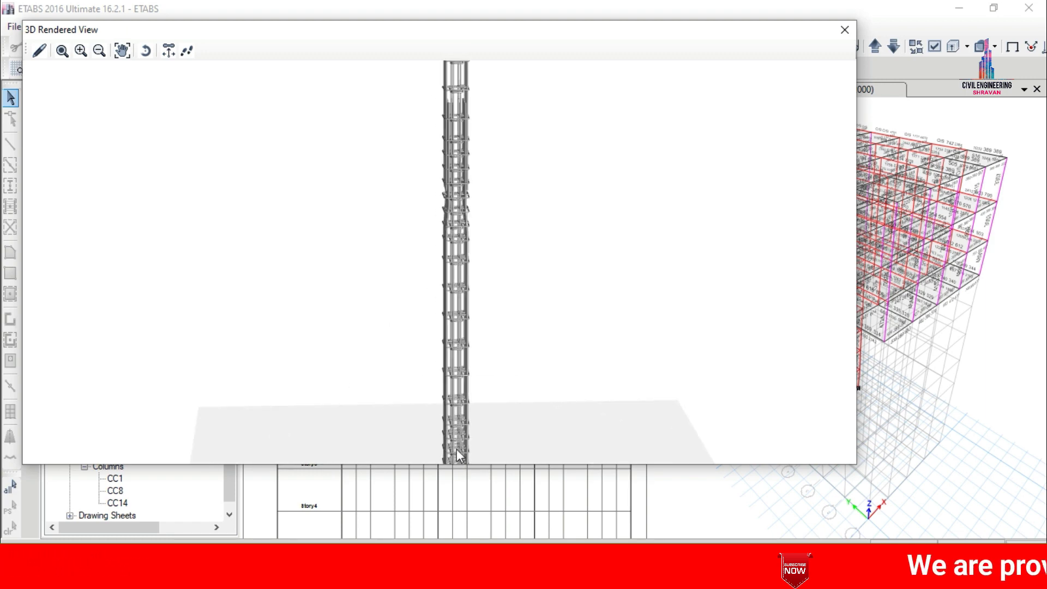
scroll(440, 364, "up", 6)
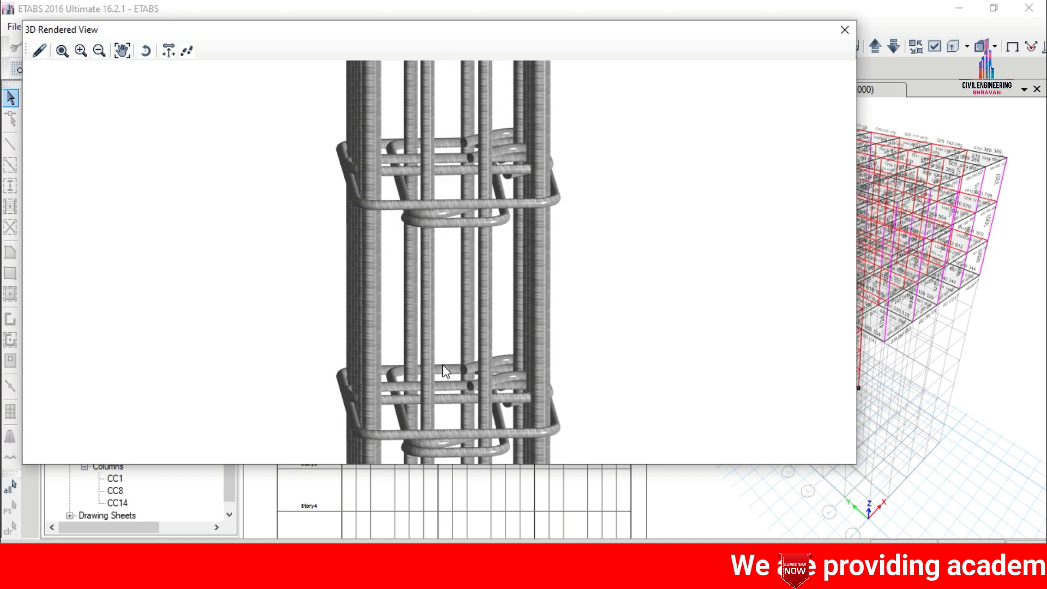
scroll(454, 371, "down", 4)
scroll(479, 326, "down", 3)
Rotate the CC8 cage through oblique, top-down and side views, then close it.
left_click_drag(450, 292, 437, 491)
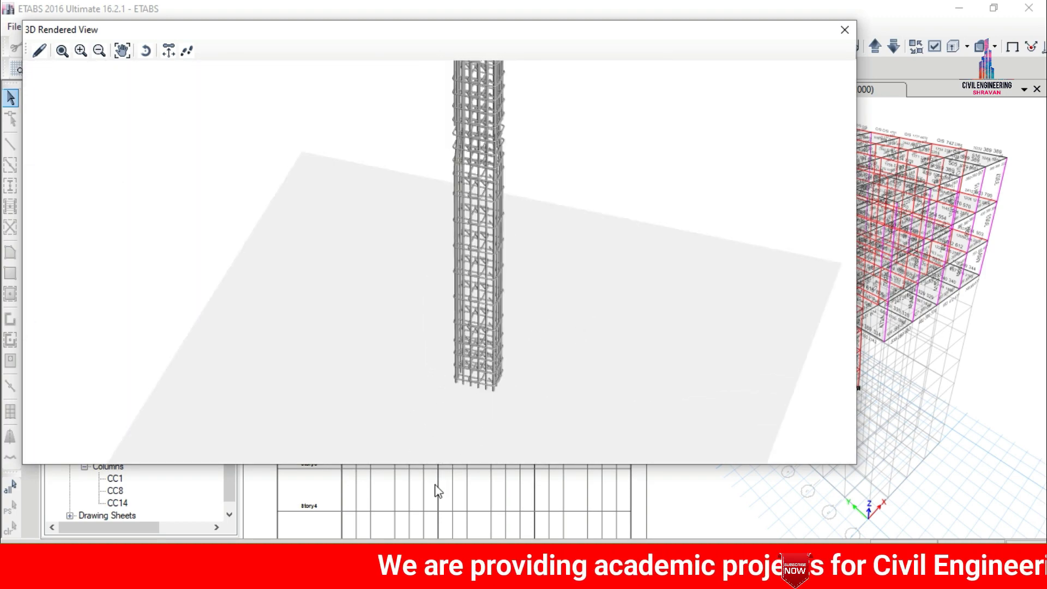
scroll(496, 221, "down", 3)
left_click_drag(483, 170, 496, 311)
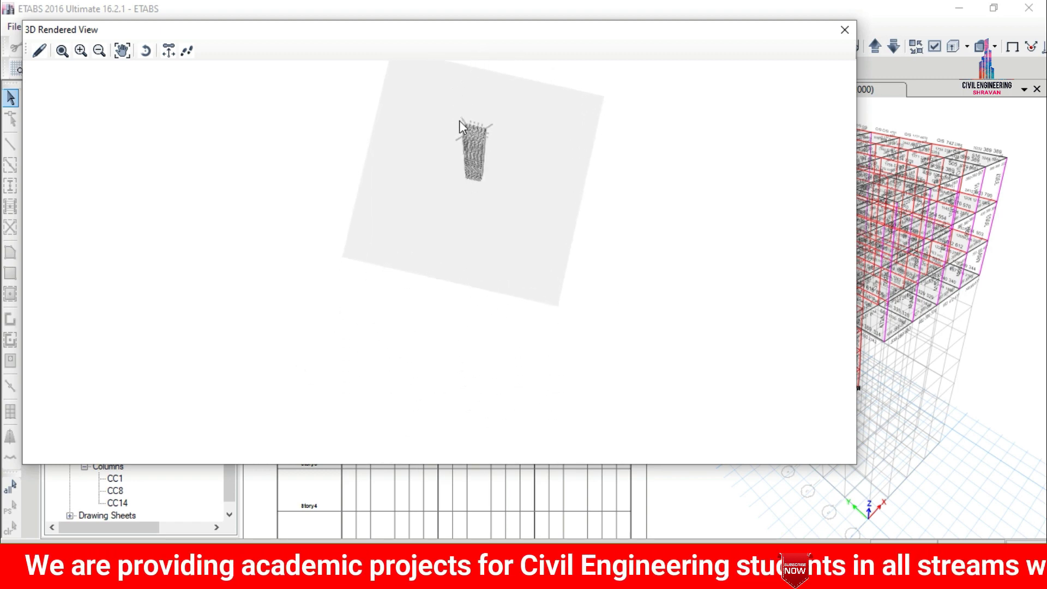
scroll(459, 126, "up", 5)
scroll(603, 227, "up", 3)
left_click_drag(382, 273, 461, 286)
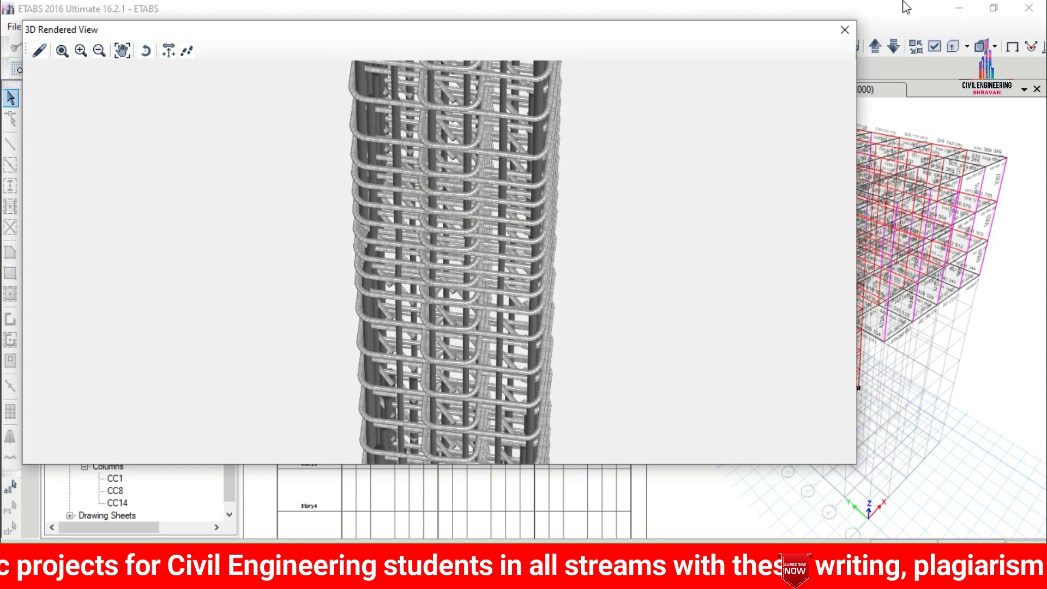
left_click(845, 30)
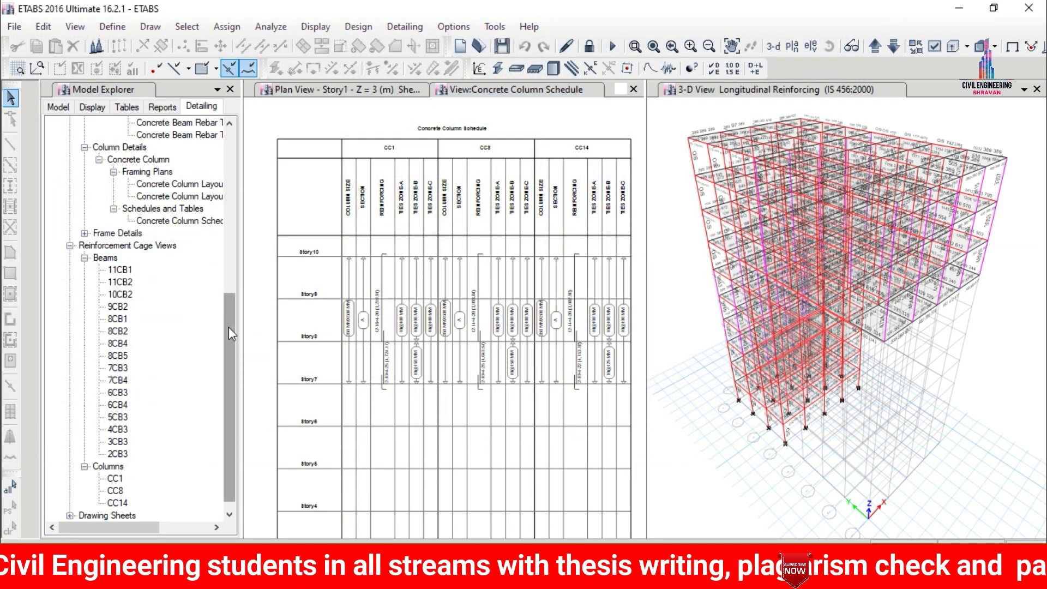
Switch Model Explorer to the Reports list and start the Summary Report.
left_click_drag(228, 327, 242, 434)
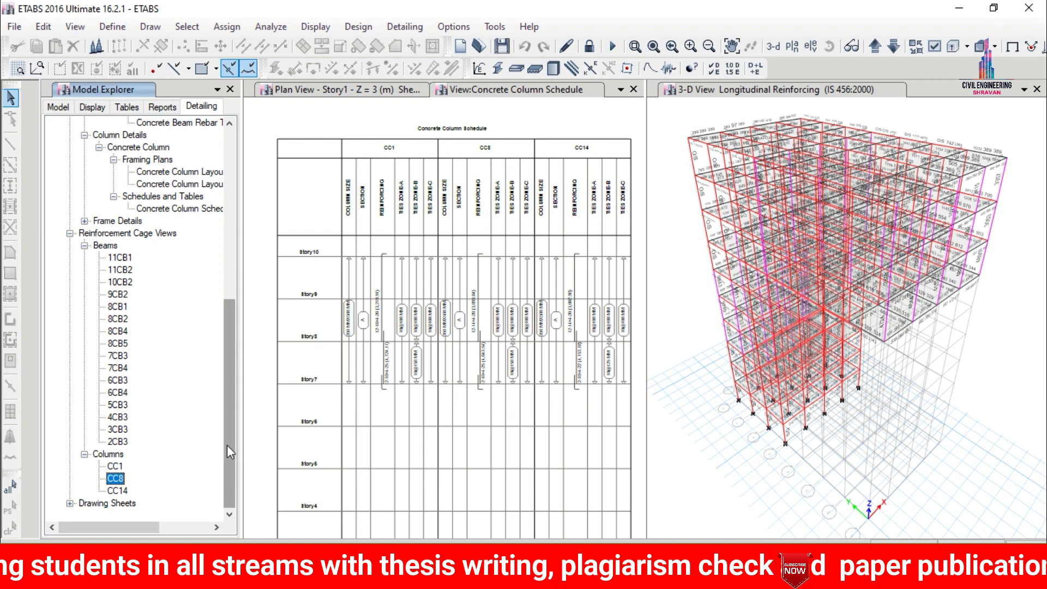
left_click(163, 107)
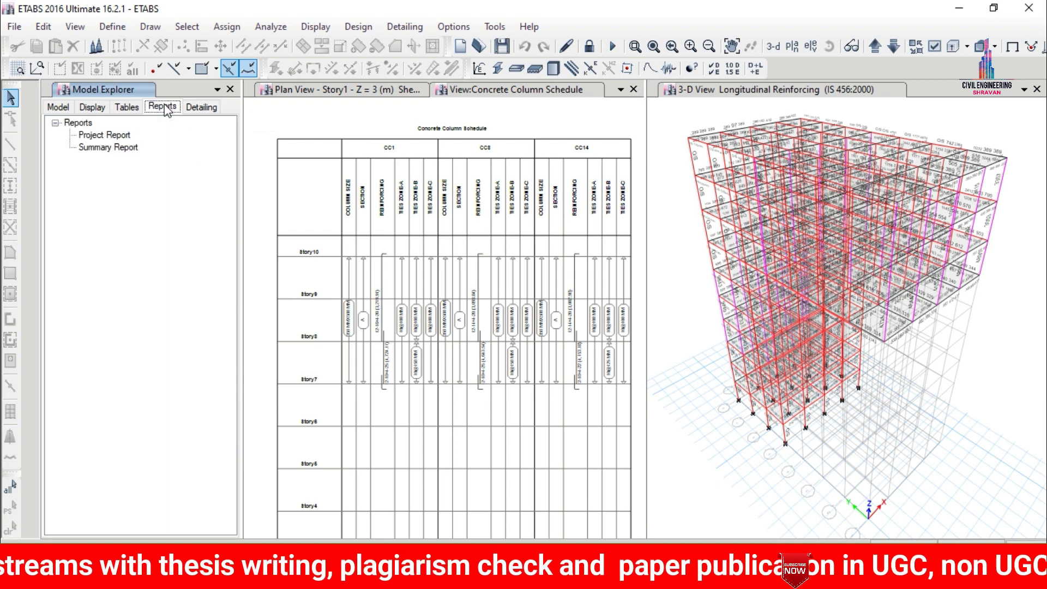
double_click(108, 147)
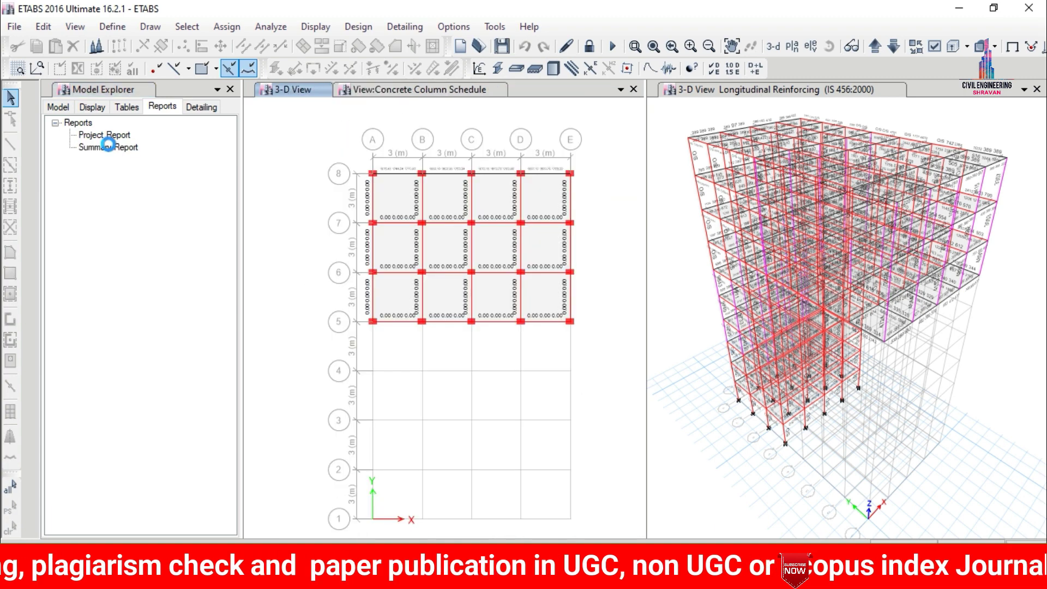
Generate the 30-page Summary Report and page through its drift, force and modal tables back to the cover.
double_click(110, 146)
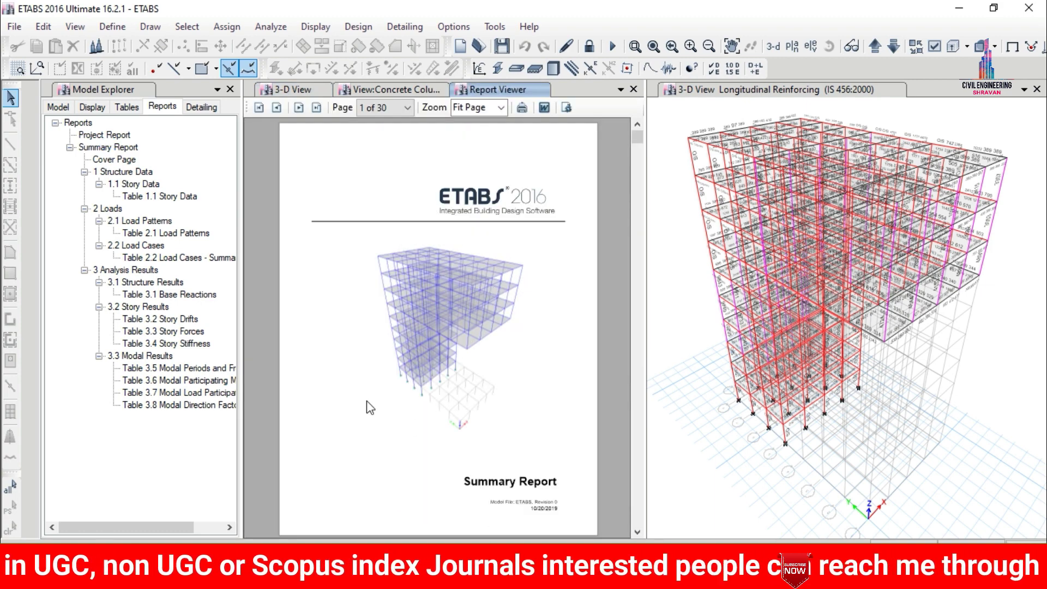
scroll(453, 311, "down", 6)
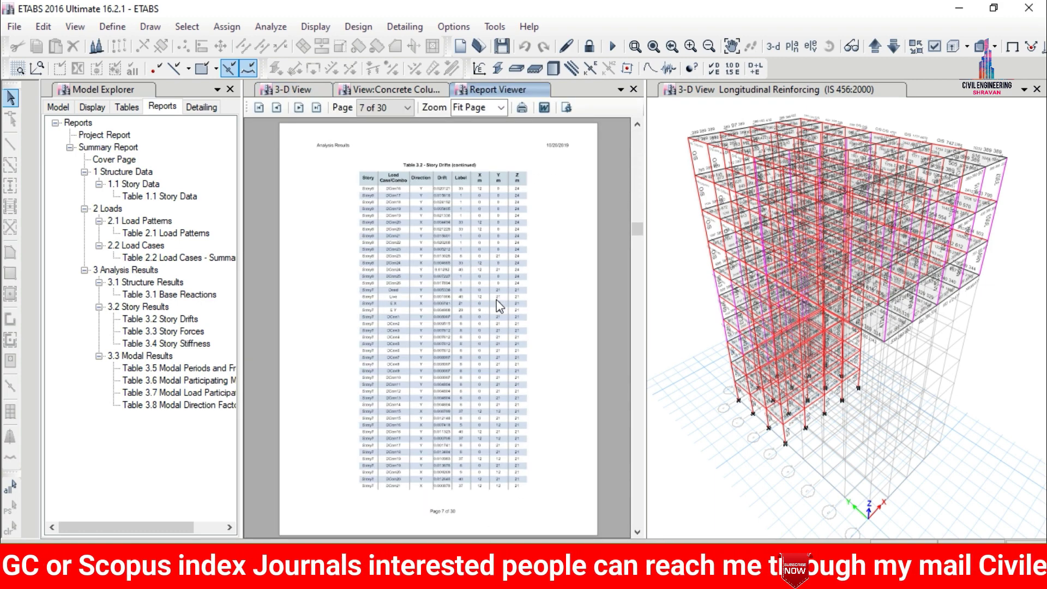
scroll(425, 280, "down", 3)
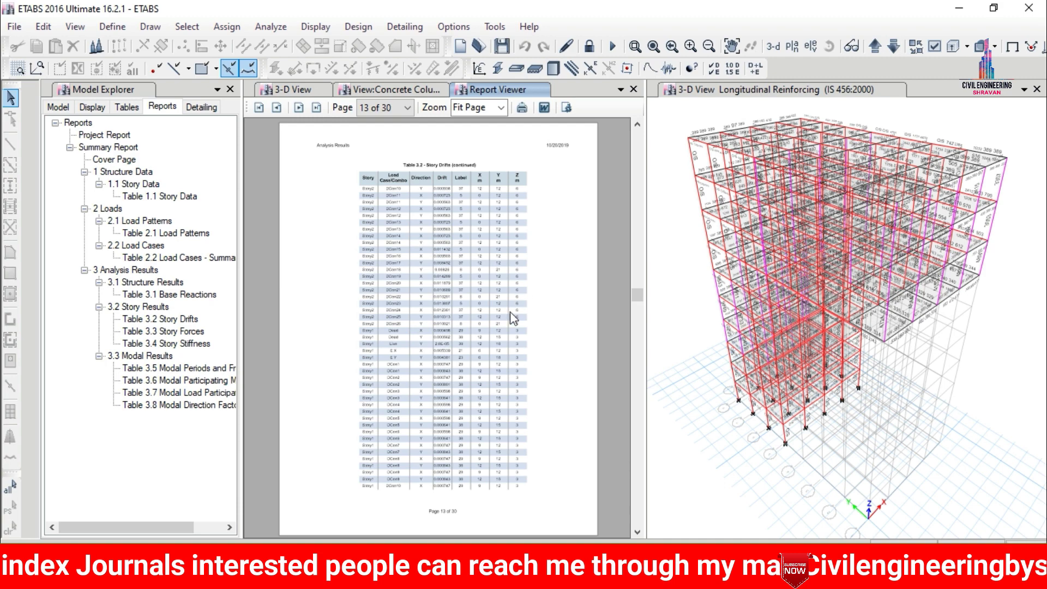
scroll(513, 318, "down", 7)
scroll(523, 314, "down", 6)
scroll(501, 407, "down", 4)
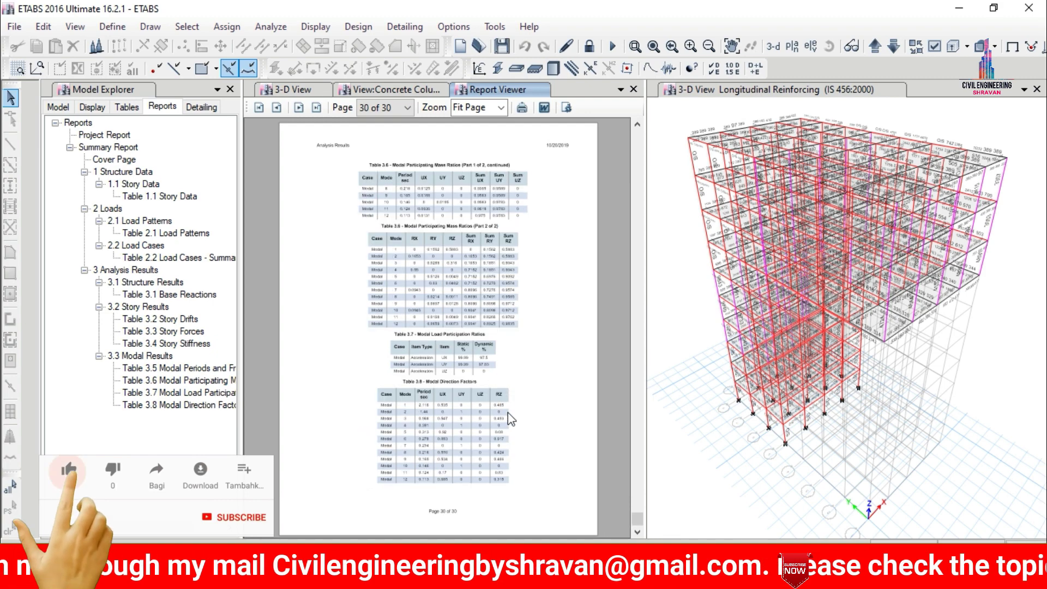
scroll(510, 418, "up", 5)
scroll(509, 329, "up", 7)
scroll(456, 355, "up", 6)
scroll(417, 348, "up", 10)
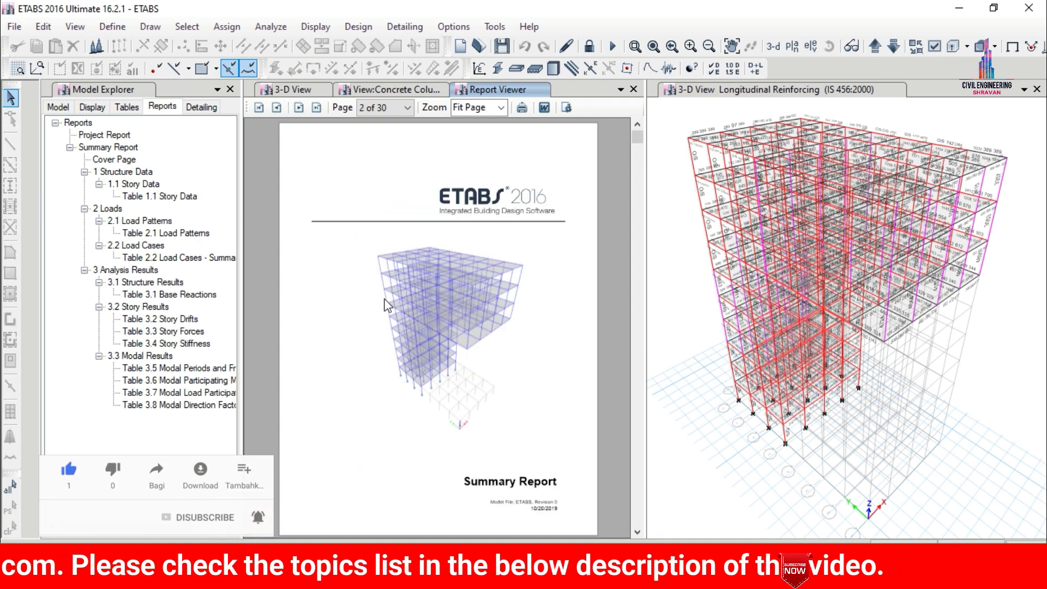